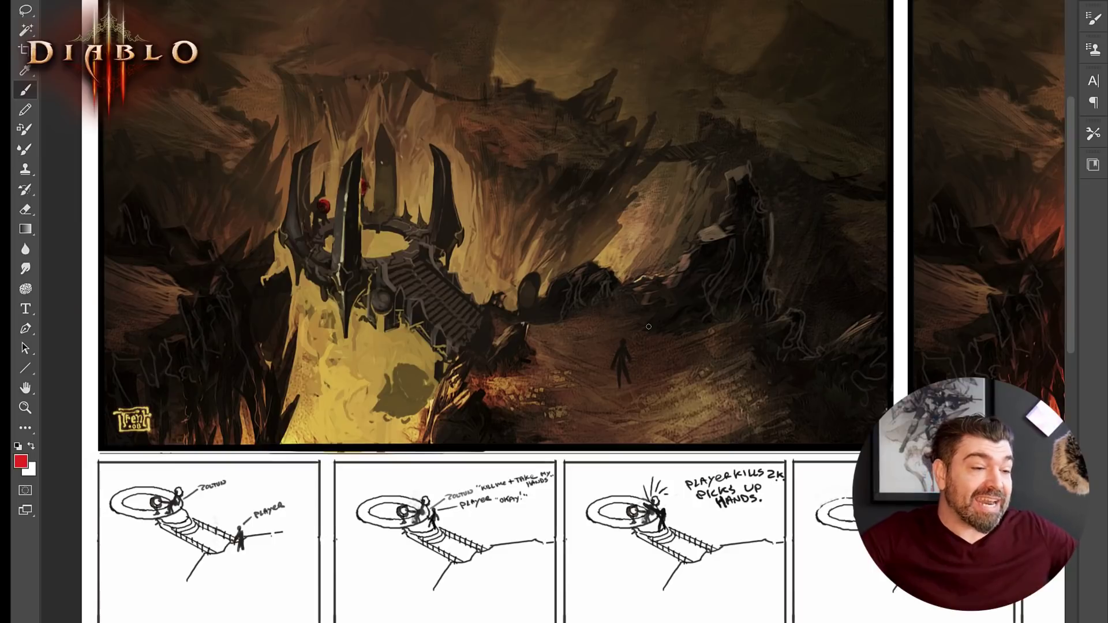
- Trace the jagged distant ridge in red and circle the background ruins with the brush, removing each mark
drag(584, 82, 593, 116)
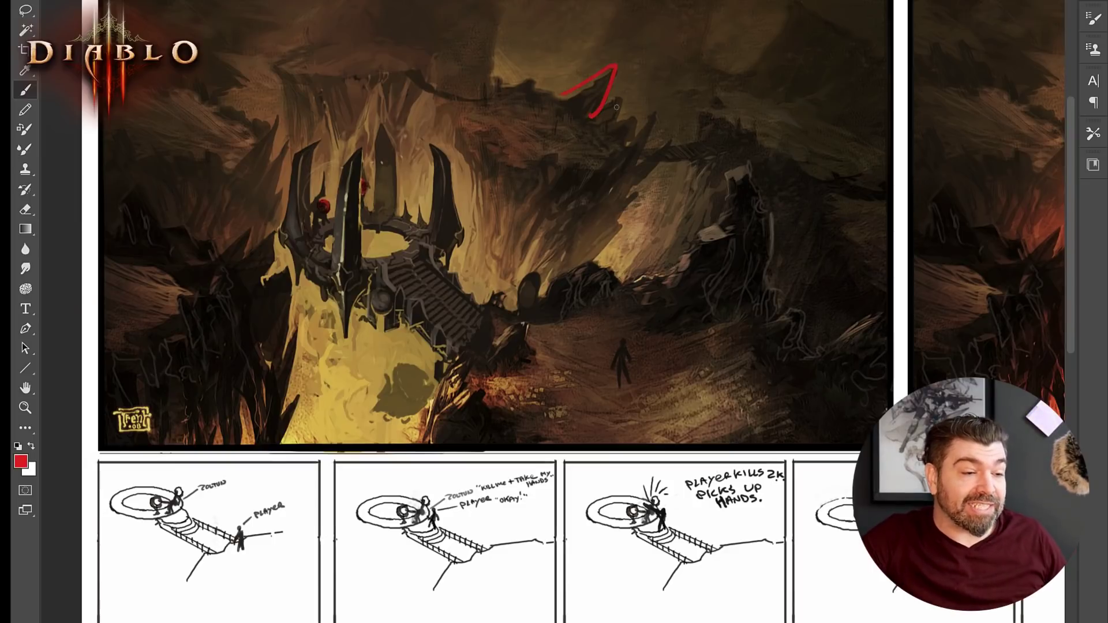
key(ctrl+z)
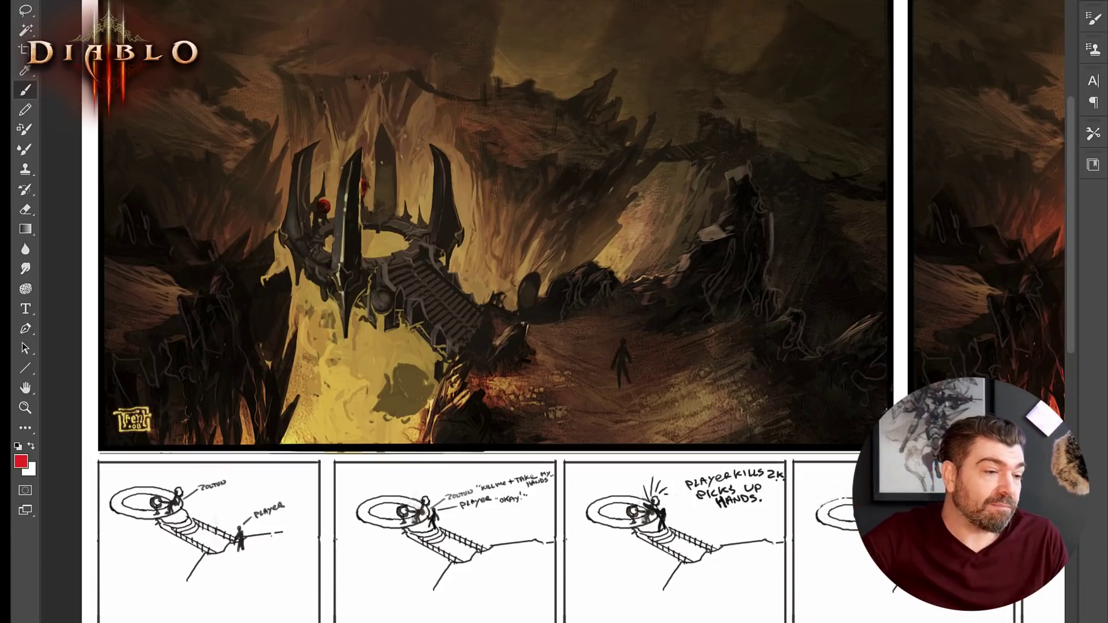
drag(506, 100, 759, 40)
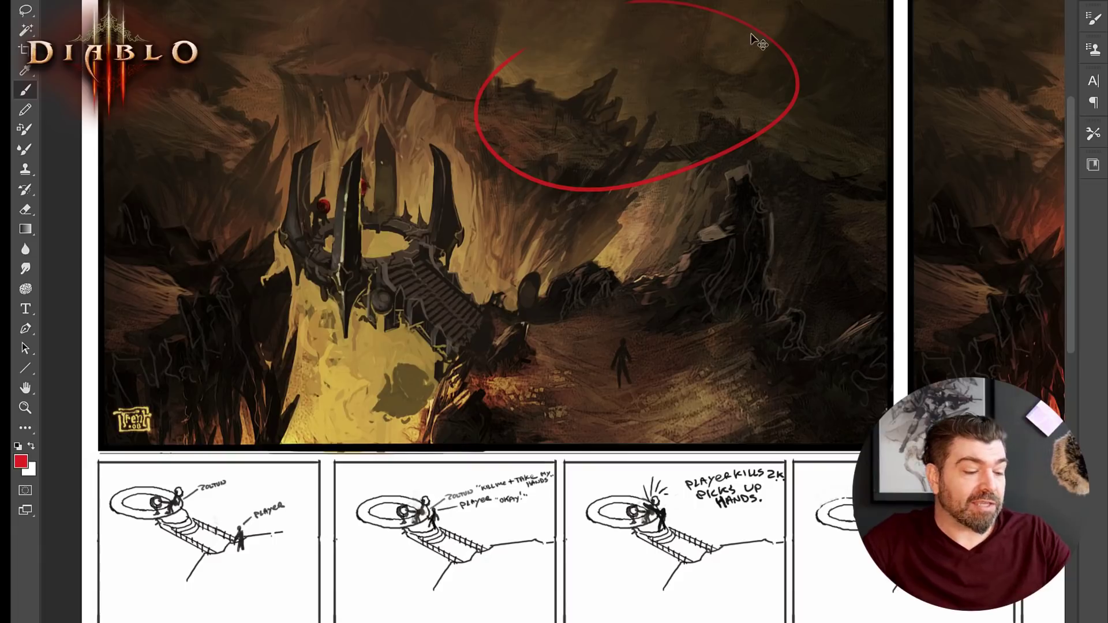
key(ctrl+z)
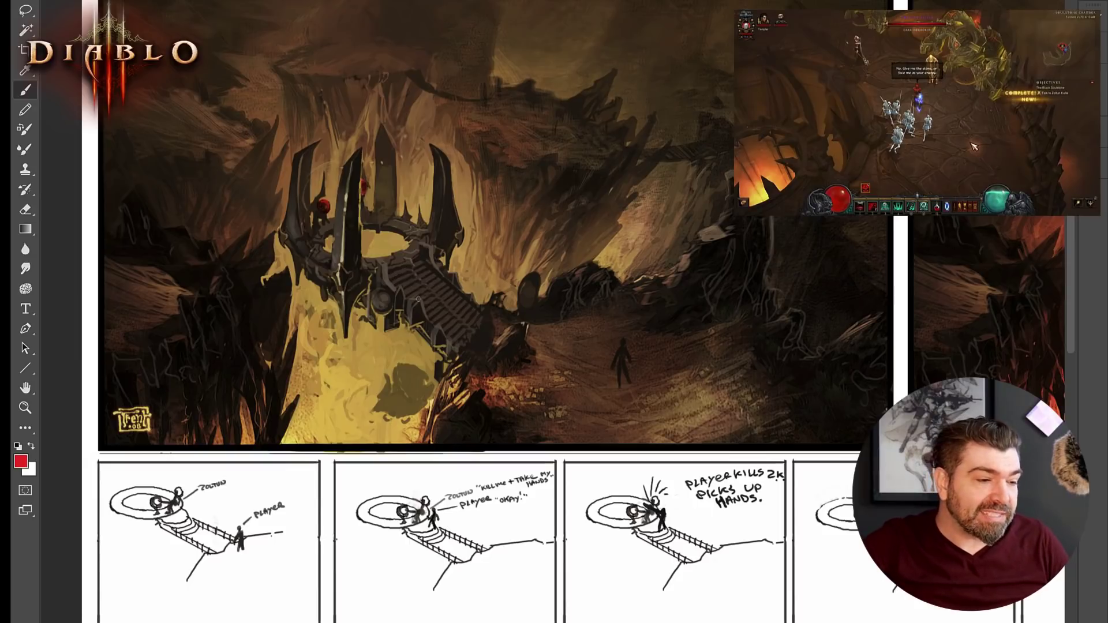
- Mark three steps of the crown platform's staircase in red, and bring the fiery version of the scene into view
mouse_move(404, 293)
mouse_down()
mouse_move(432, 274)
mouse_move(443, 284)
mouse_up()
drag(445, 329, 456, 312)
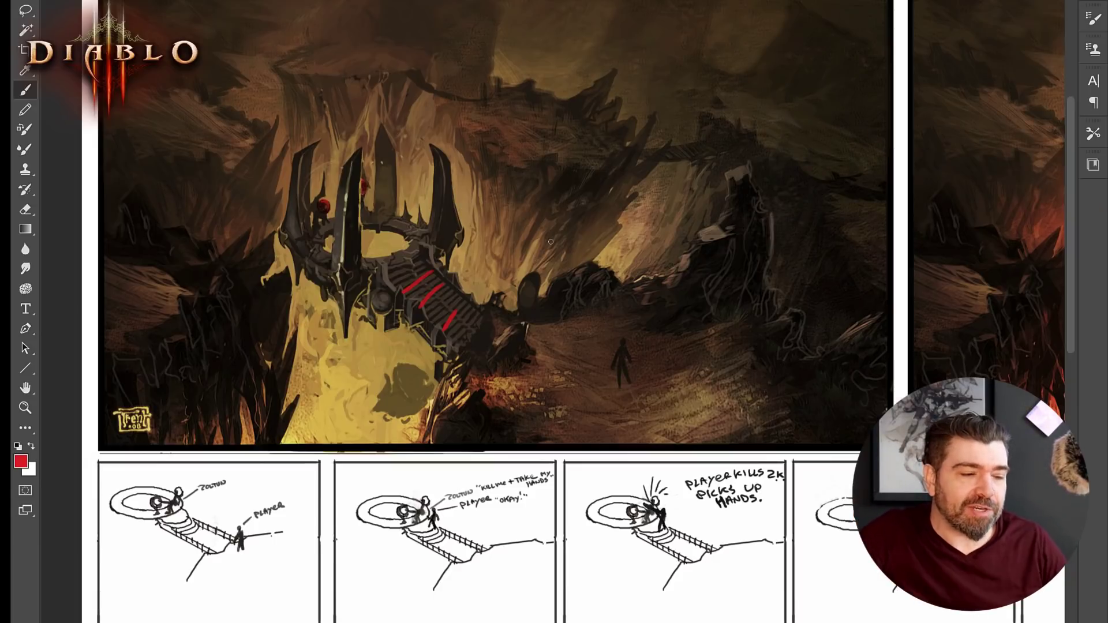
mouse_move(770, 293)
mouse_down()
mouse_move(725, 289)
mouse_move(541, 327)
mouse_up()
drag(811, 332, 709, 318)
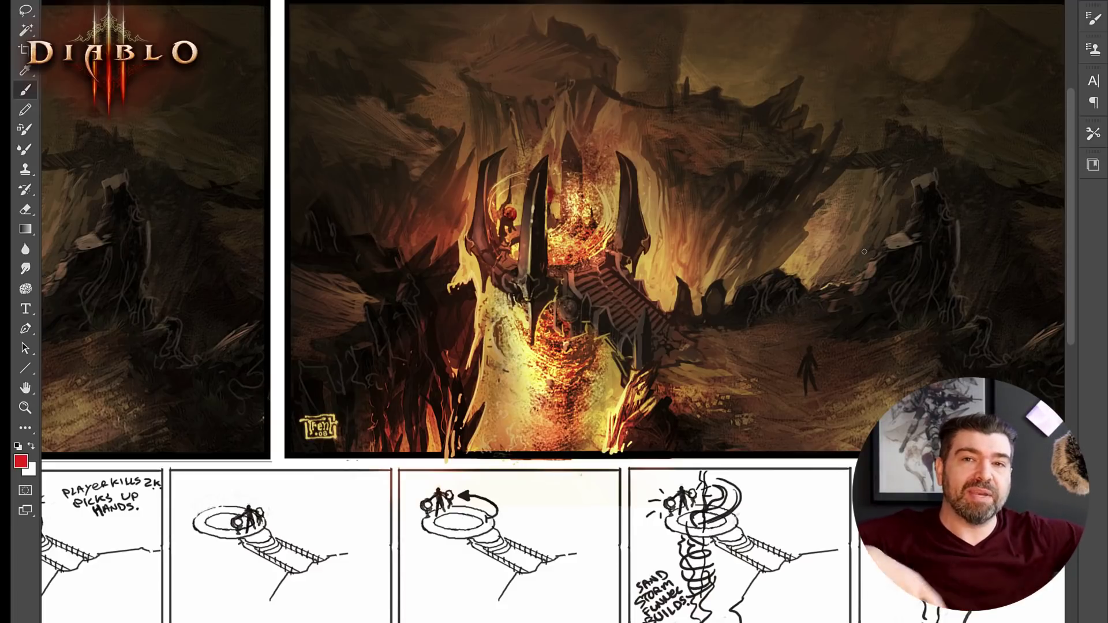
- Switch to the sand golem concept sheet and examine the version with the spiked ring face plate up close
click(430, 1)
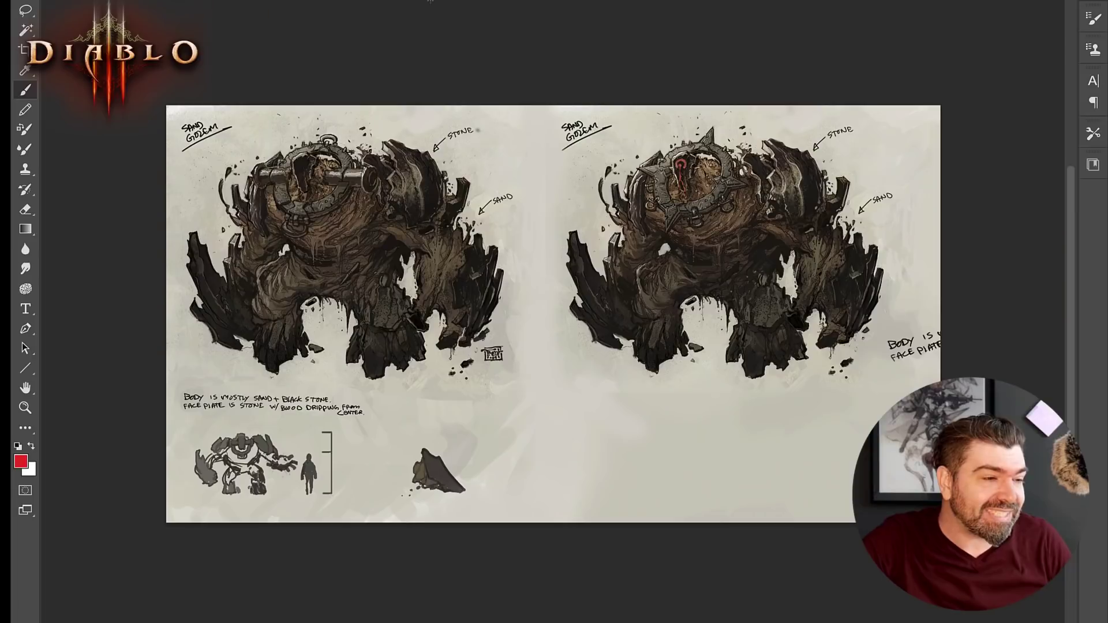
key(z)
drag(468, 284, 537, 293)
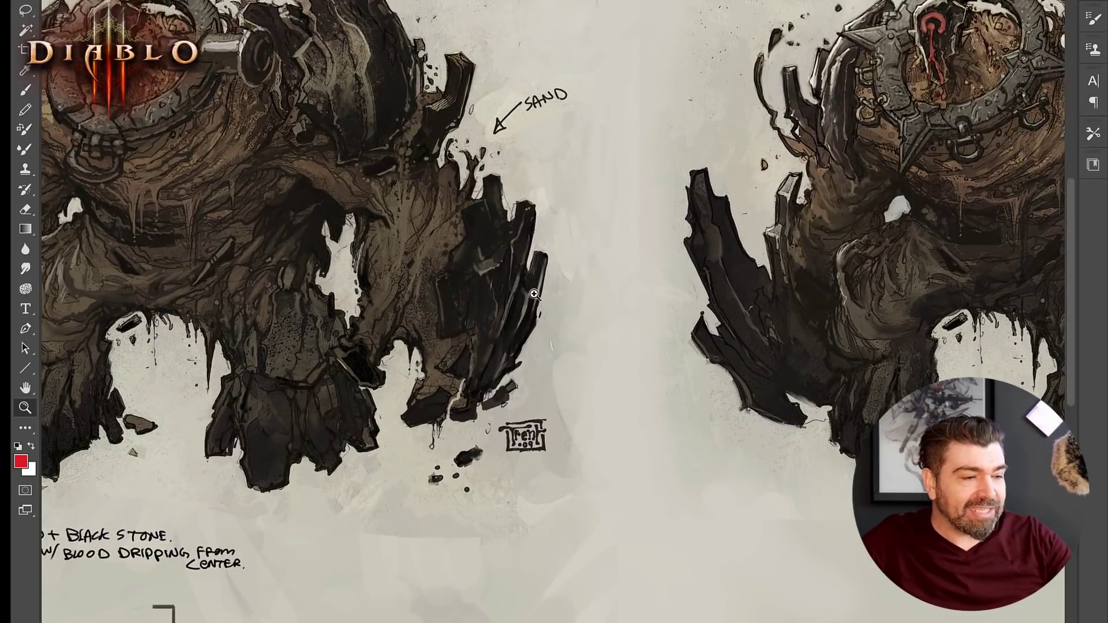
drag(818, 218, 512, 345)
key(z)
drag(569, 303, 638, 328)
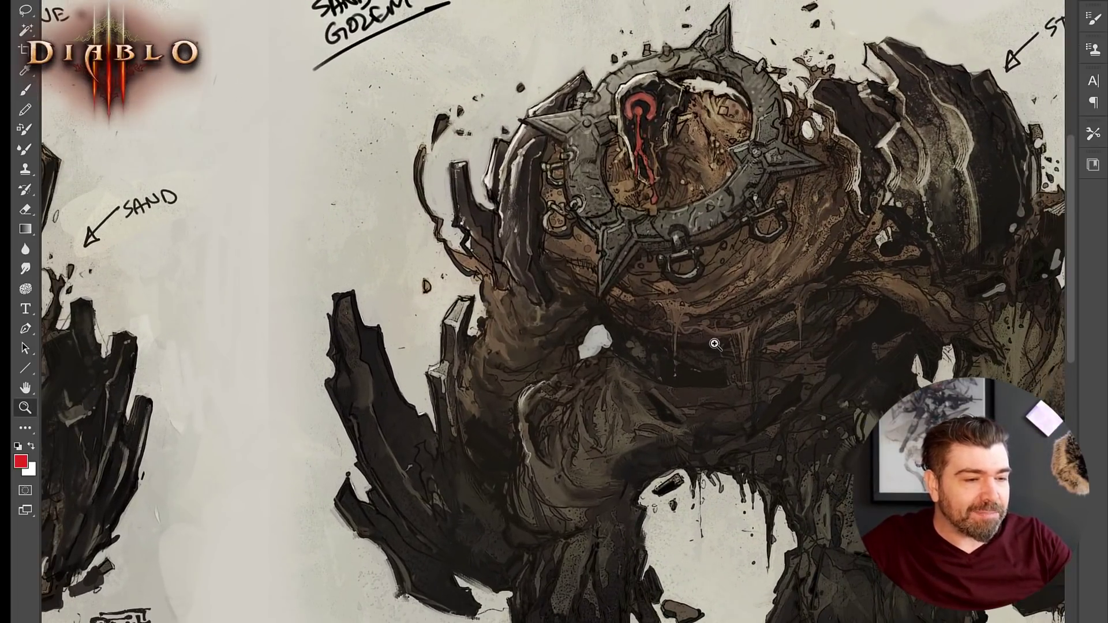
drag(784, 358, 630, 333)
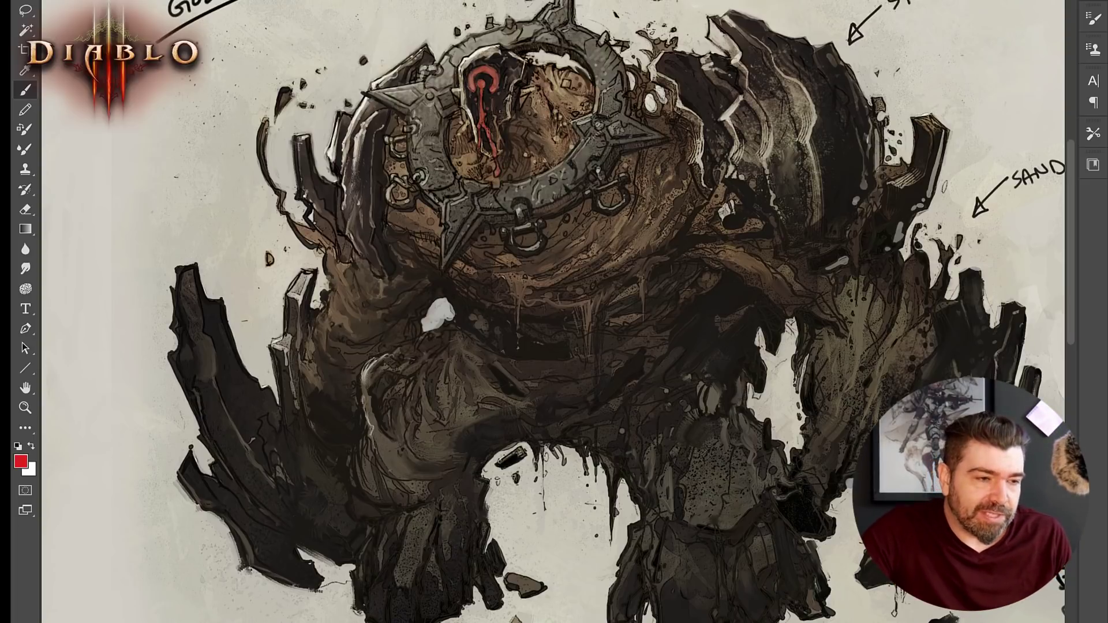
- Fit the sand golem sheet to view, switch to the Zoltan Kulle concept, and inspect its title strip
key(ctrl+0)
key(ctrl+Tab)
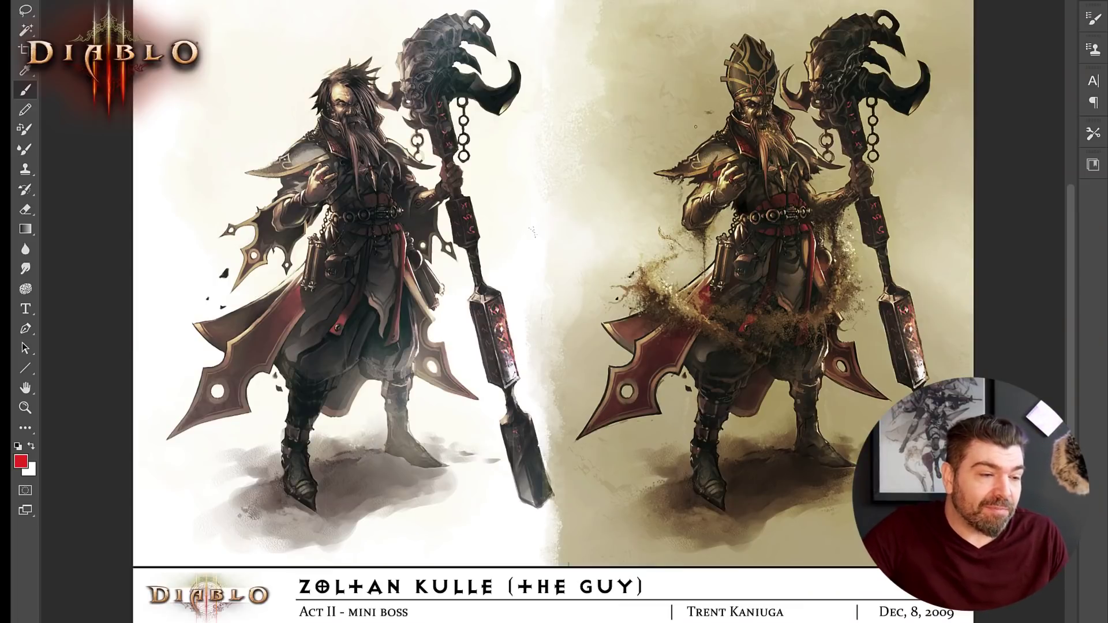
mouse_move(311, 515)
mouse_down()
mouse_move(520, 508)
mouse_move(946, 617)
mouse_move(621, 497)
mouse_up()
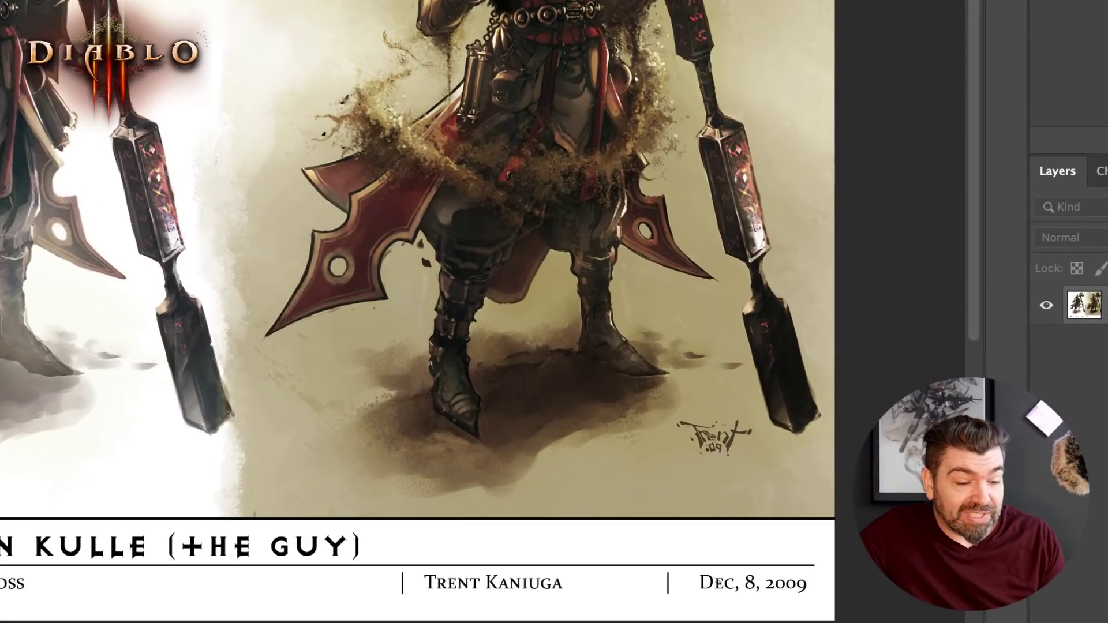
mouse_move(680, 588)
mouse_down()
mouse_move(700, 566)
mouse_move(687, 594)
mouse_up()
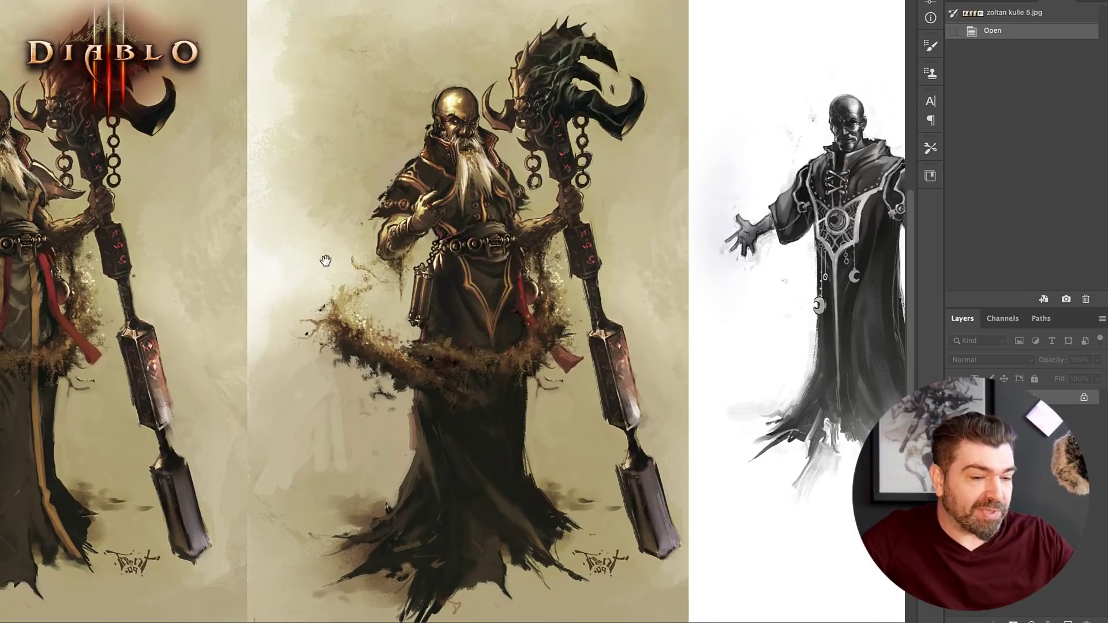
- Return to the first, long-haired Zoltan Kulle design on the white background and inspect the full figure
scroll(598, 230, up, 3)
scroll(551, 263, left, 10)
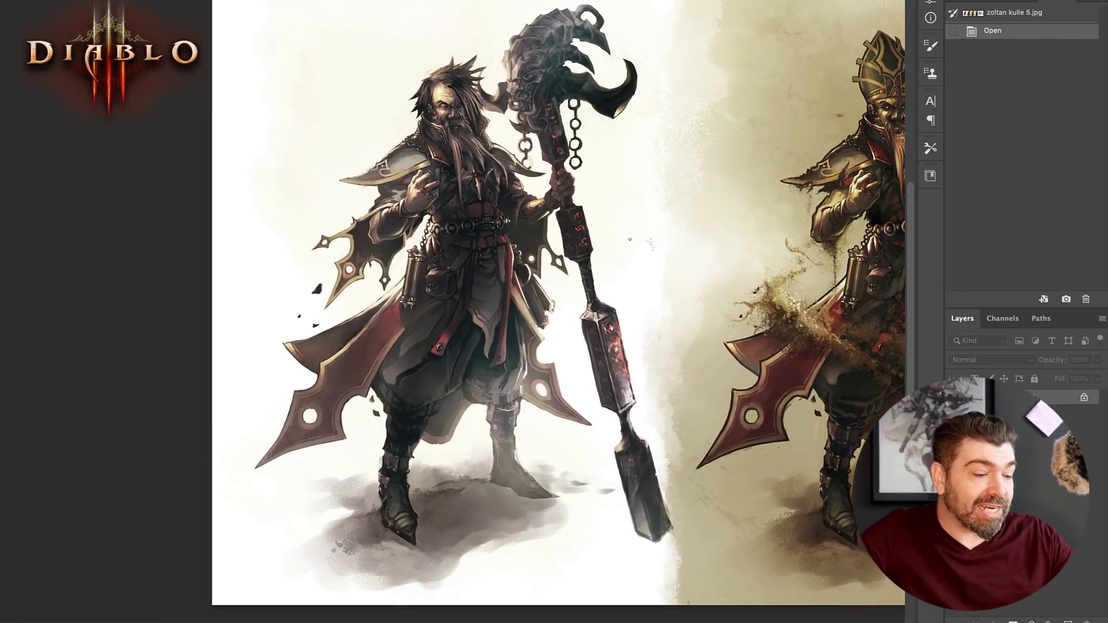
key(z)
drag(448, 308, 477, 433)
scroll(676, 267, down, 5)
scroll(662, 327, up, 3)
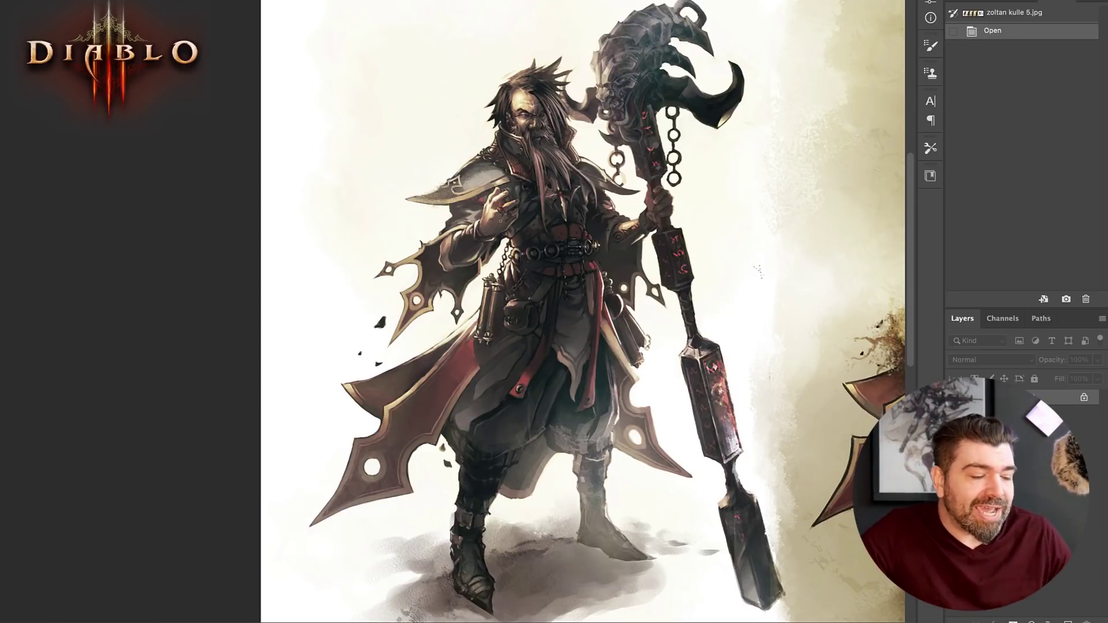
- Examine the long-haired design's belt, face, horned staff head and rune-carved shaft up close
scroll(499, 237, up, 5)
drag(737, 259, 544, 280)
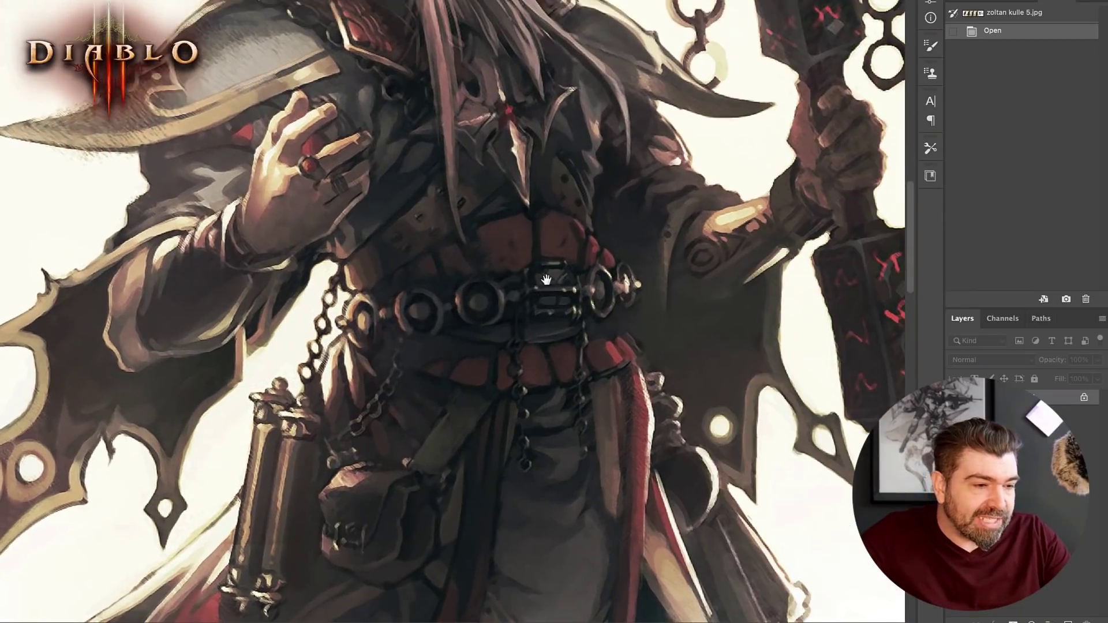
scroll(591, 248, up, 5)
scroll(598, 288, up, 5)
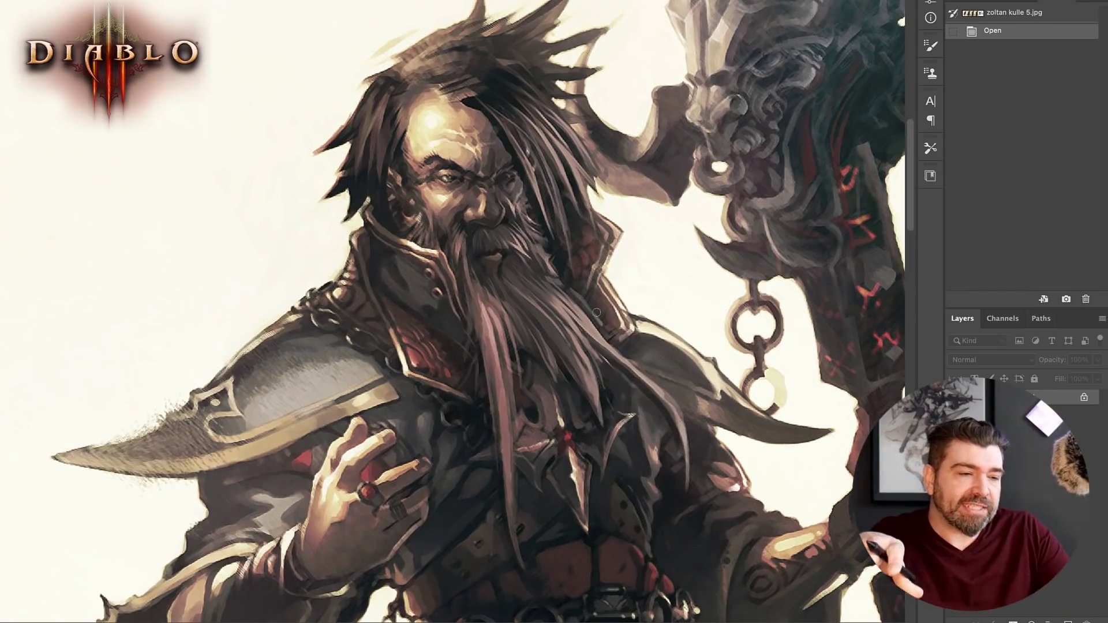
mouse_move(746, 185)
mouse_down()
mouse_move(636, 235)
mouse_move(674, 227)
mouse_move(577, 300)
mouse_up()
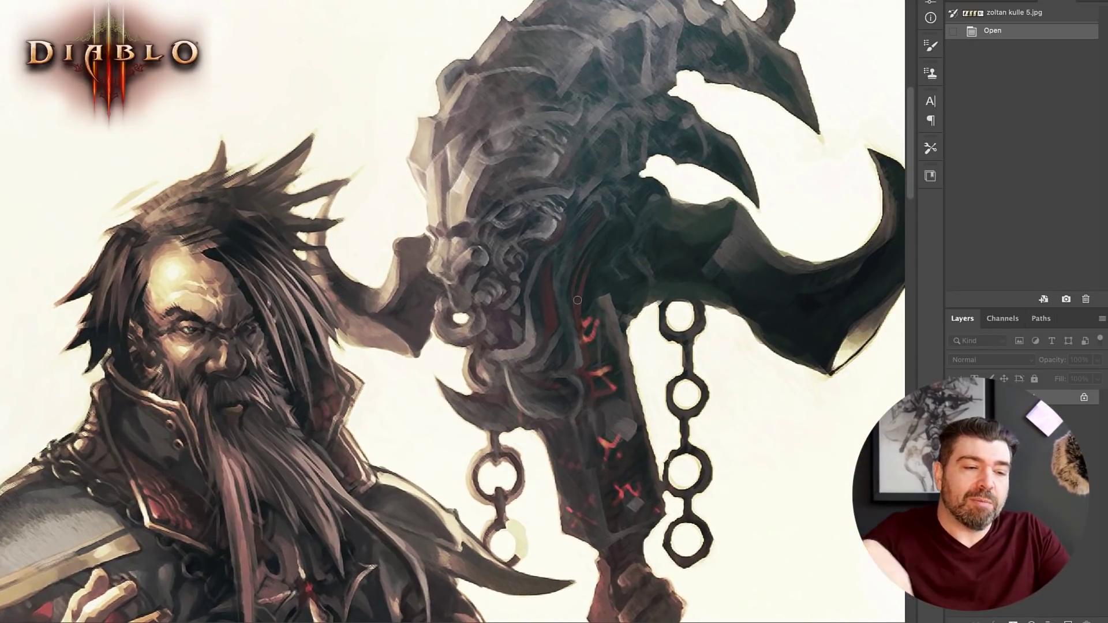
scroll(582, 188, down, 8)
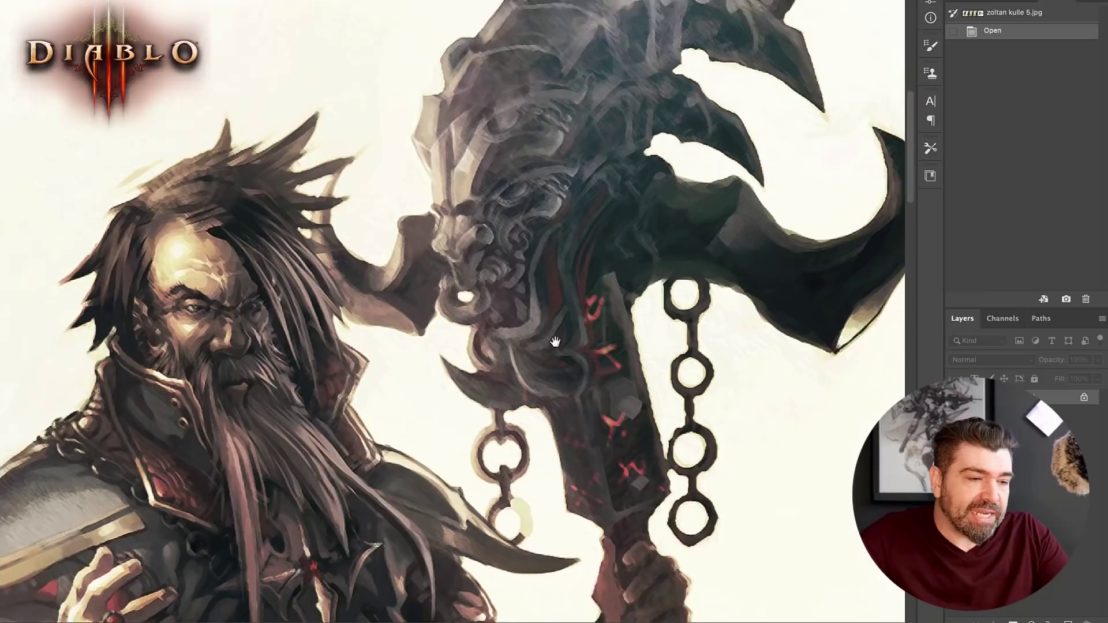
scroll(523, 144, down, 10)
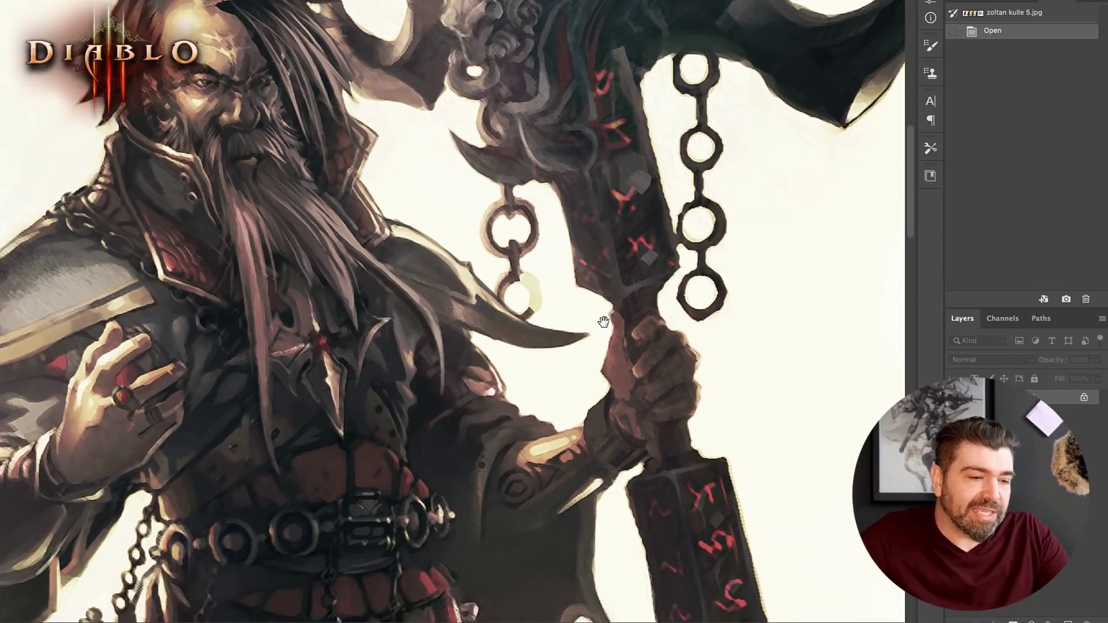
scroll(577, 231, right, 4)
scroll(671, 263, down, 2)
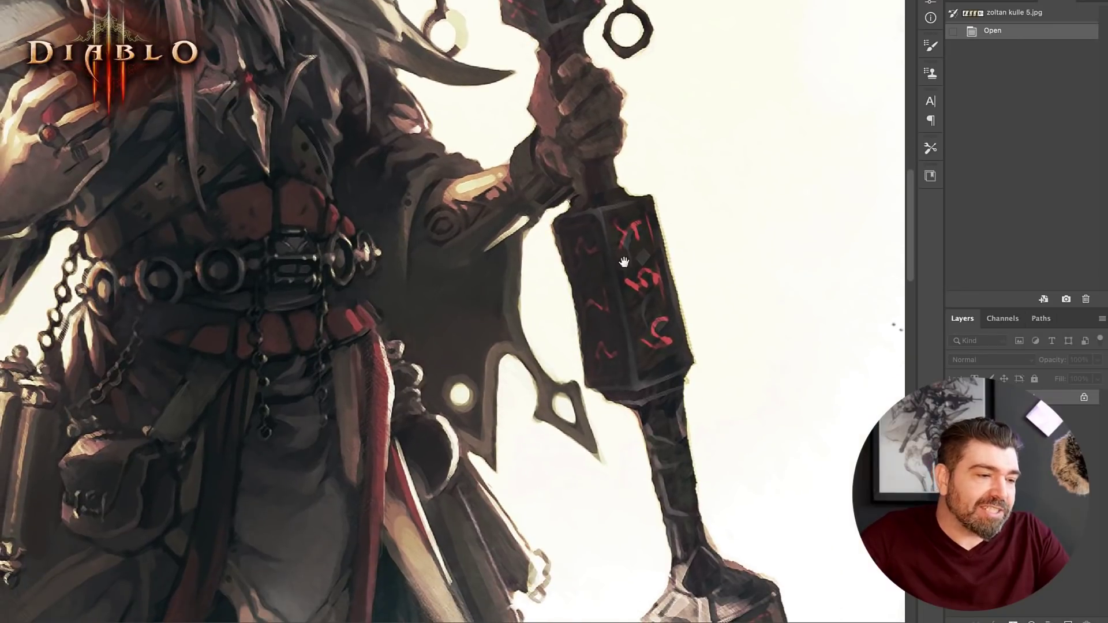
- Circle the long-haired figure's belt and then its buckle in red with the brush, removing each circle
scroll(305, 266, left, 6)
drag(305, 266, 289, 254)
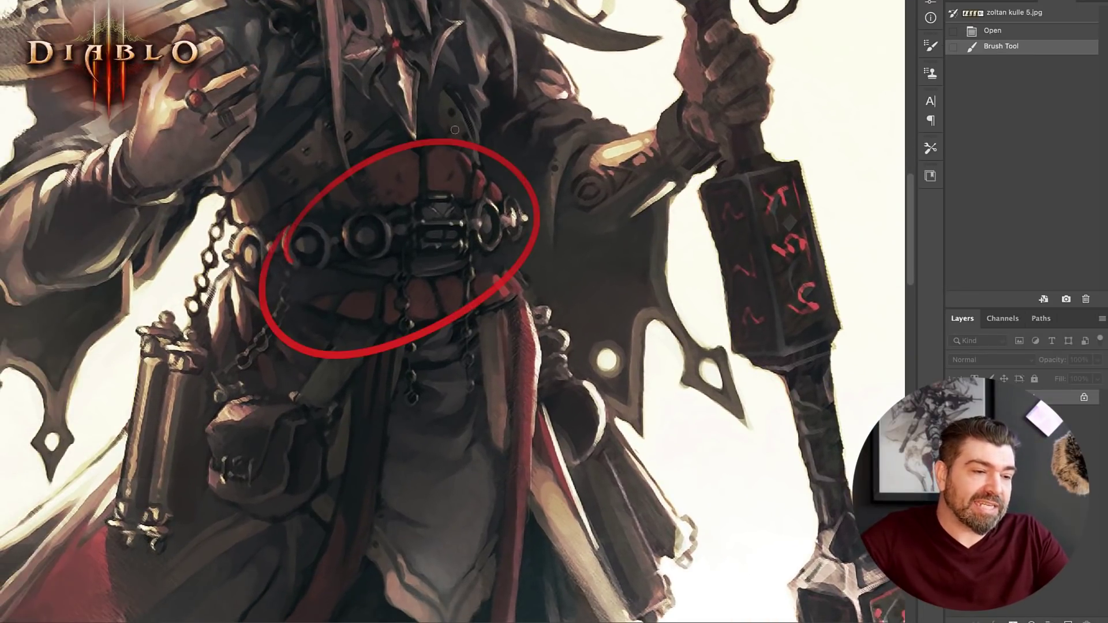
key(super+z)
key(super+minus)
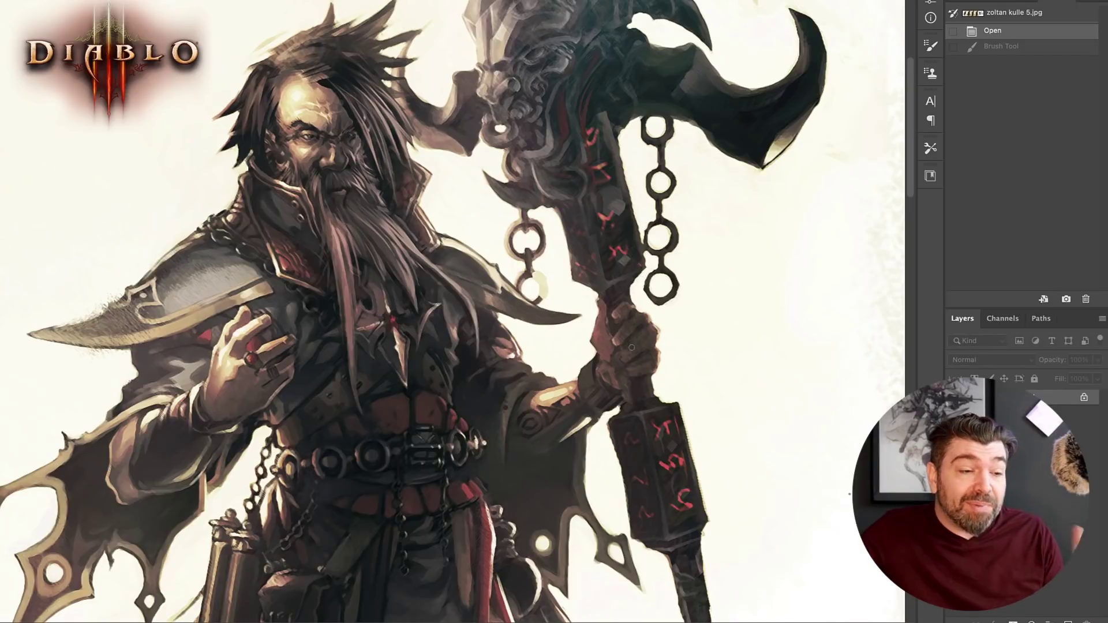
mouse_move(654, 287)
mouse_down()
mouse_move(631, 296)
mouse_move(611, 375)
mouse_move(641, 354)
mouse_up()
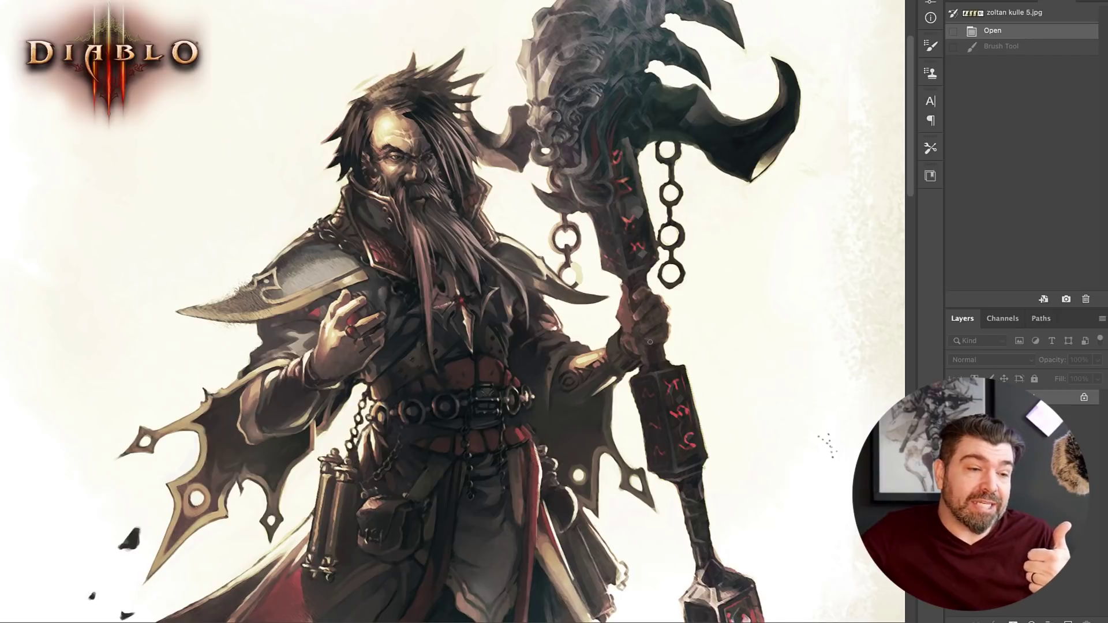
mouse_move(491, 352)
mouse_down()
mouse_move(461, 473)
mouse_move(496, 355)
mouse_up()
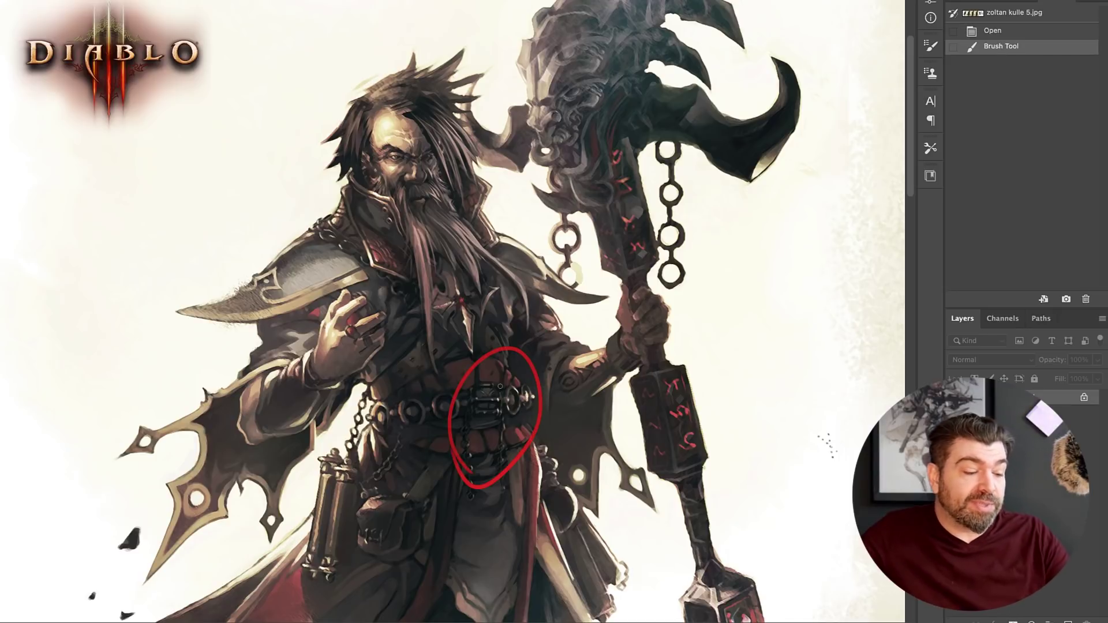
key(ctrl+z)
- Circle the tall ornate hat on the second Zoltan Kulle design in red and remove the circle
drag(576, 426, 617, 258)
drag(558, 430, 549, 369)
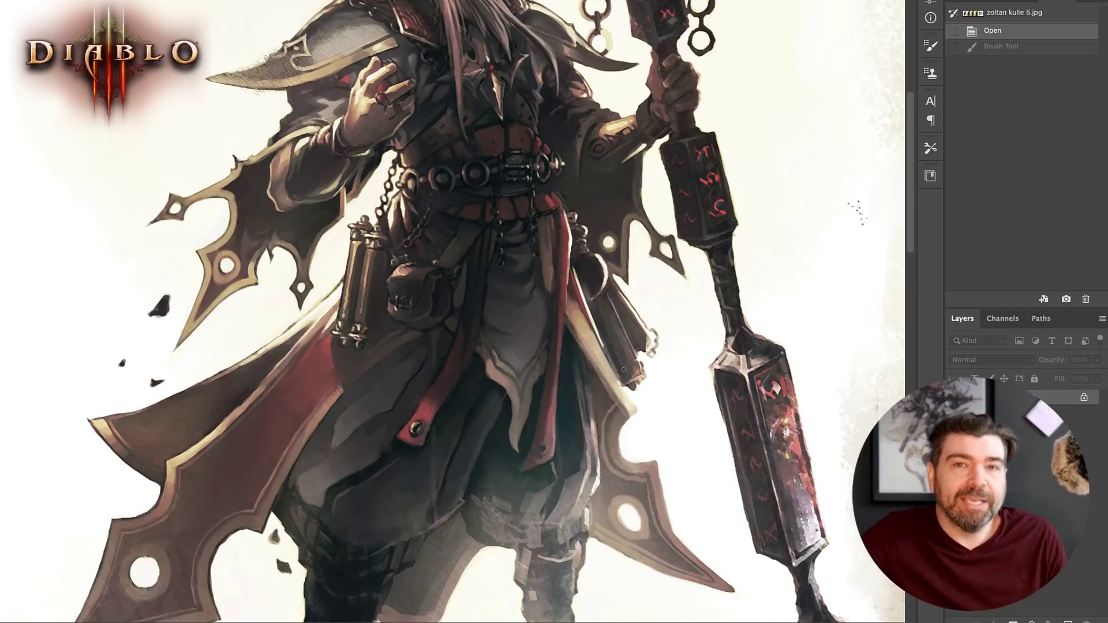
drag(838, 262, 739, 346)
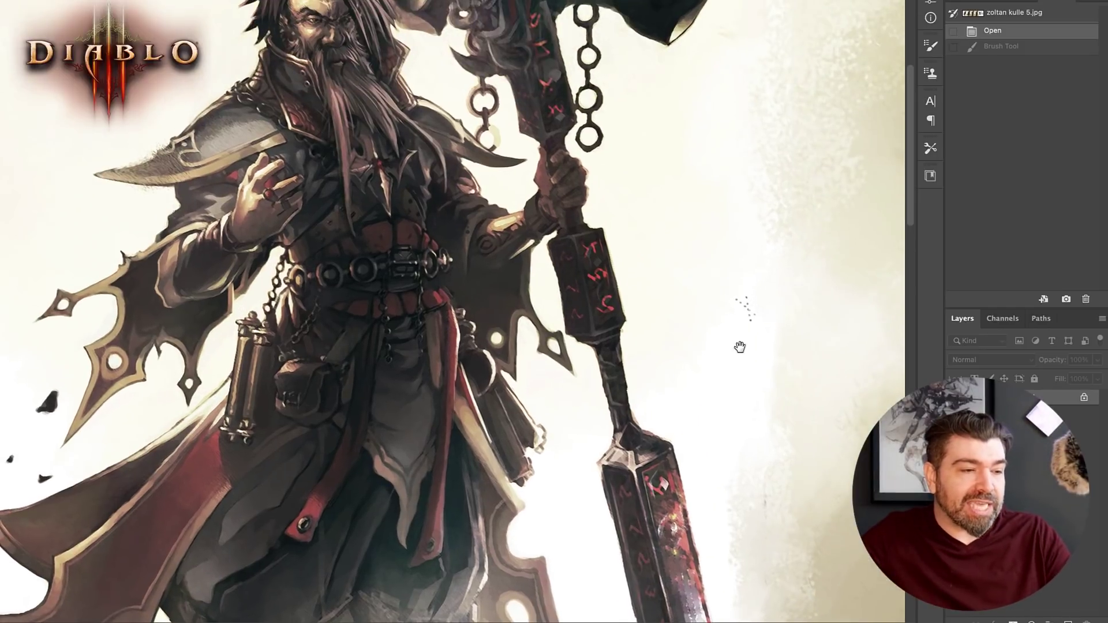
drag(795, 291, 764, 348)
drag(650, 156, 633, 228)
mouse_move(571, 173)
mouse_down()
mouse_move(668, 287)
mouse_move(568, 190)
mouse_up()
key(super+z)
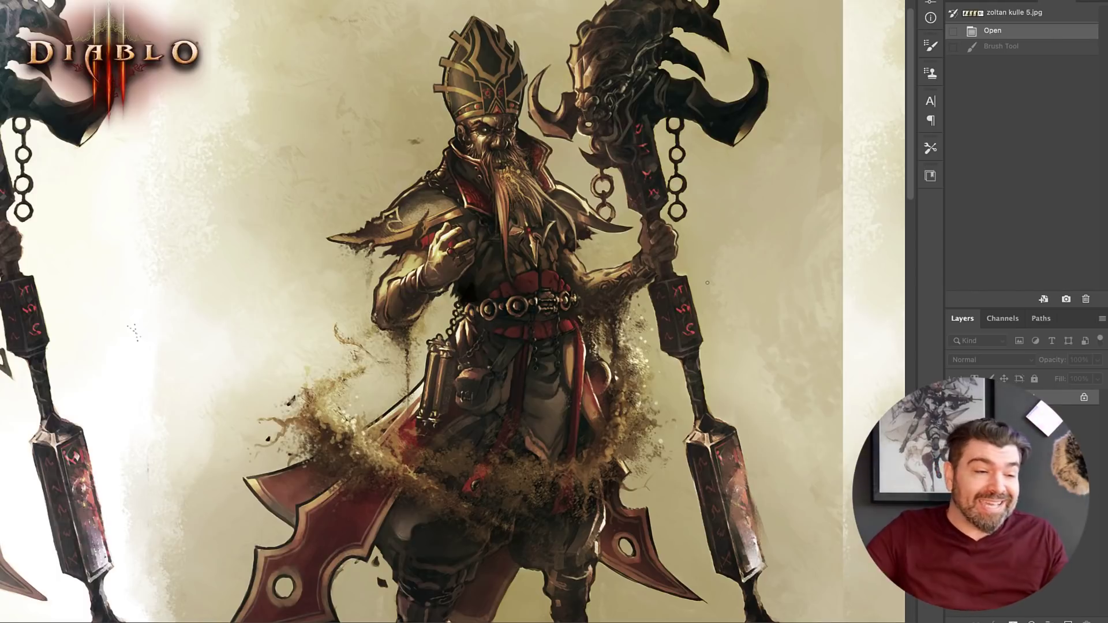
drag(424, 80, 521, 72)
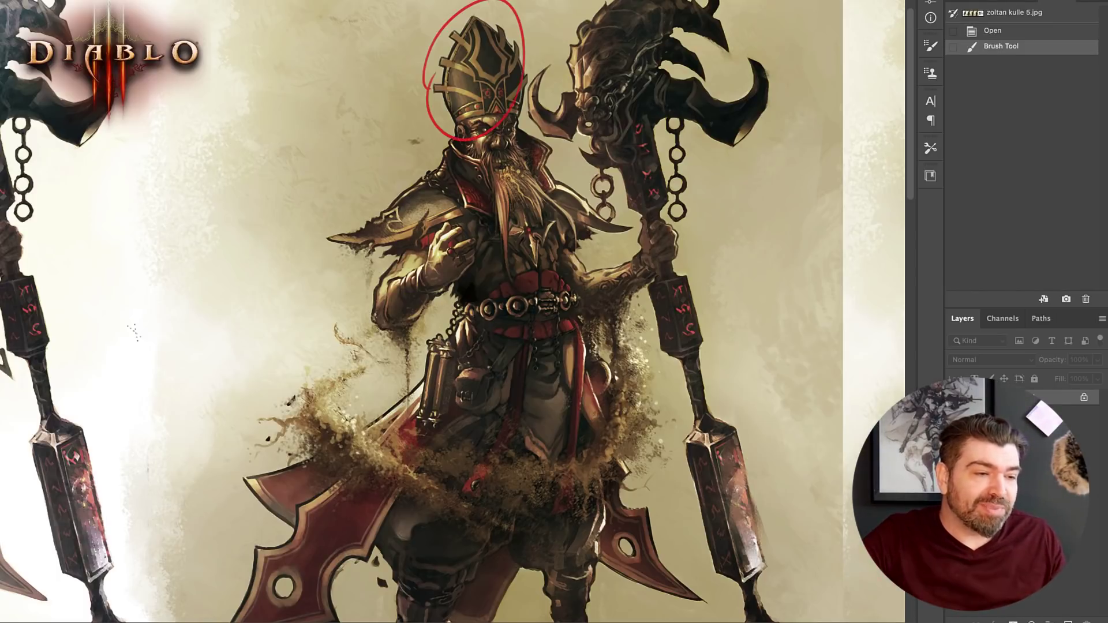
key(super+z)
- Examine the hat-wearing design's face, torso and swirling sand around the waist up close and as a full figure
drag(513, 197, 644, 211)
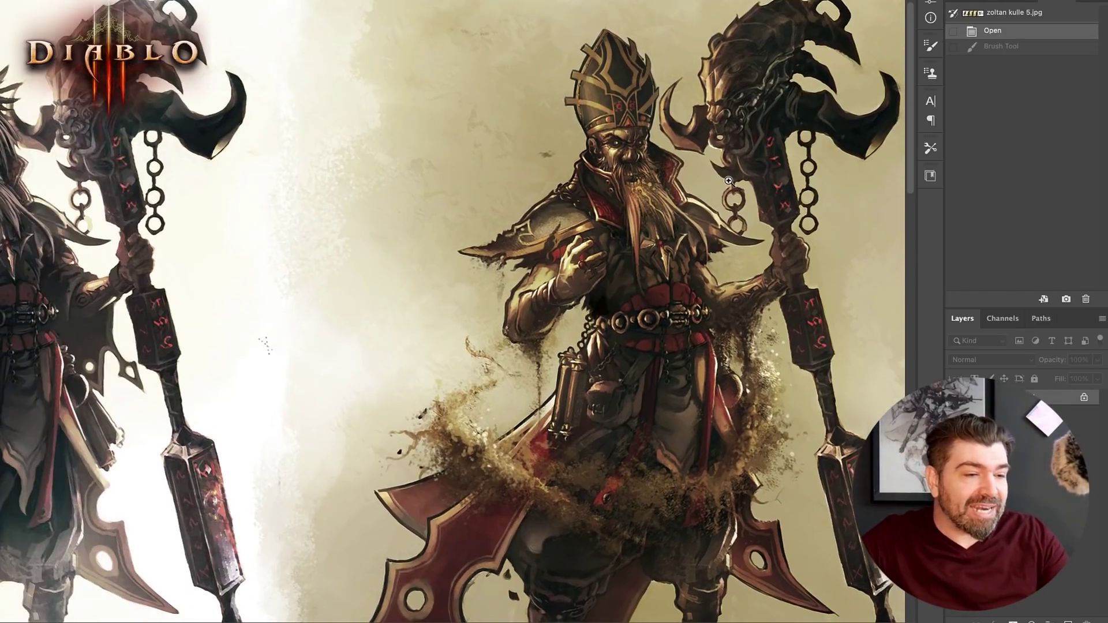
mouse_move(731, 189)
mouse_down()
mouse_move(714, 189)
mouse_move(764, 189)
mouse_move(754, 234)
mouse_up()
drag(765, 273, 623, 140)
drag(711, 147, 688, 156)
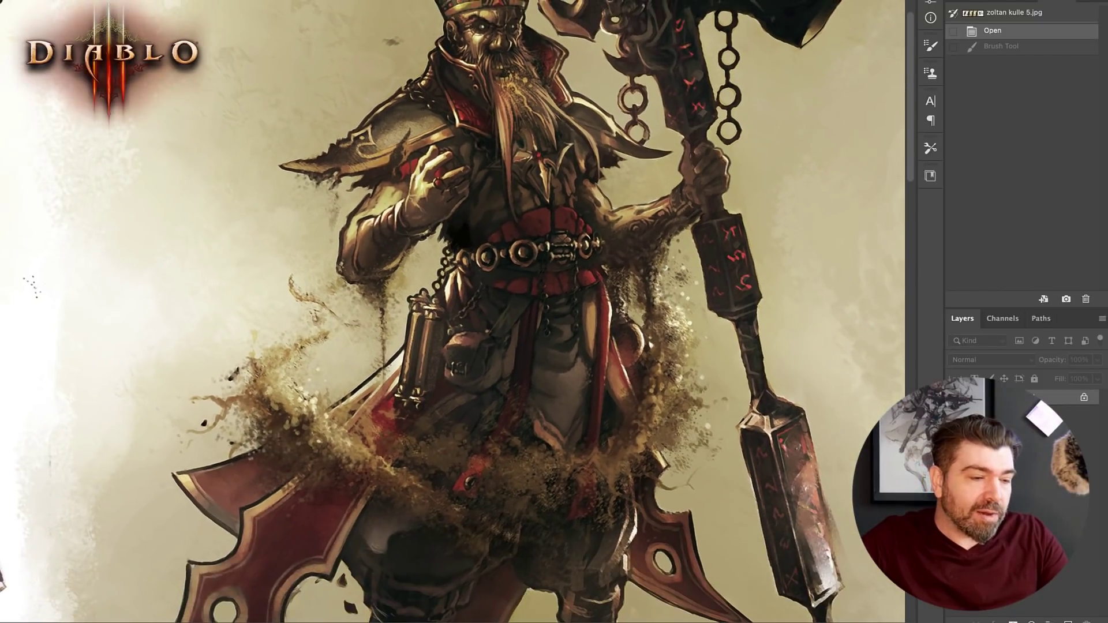
drag(676, 296, 675, 271)
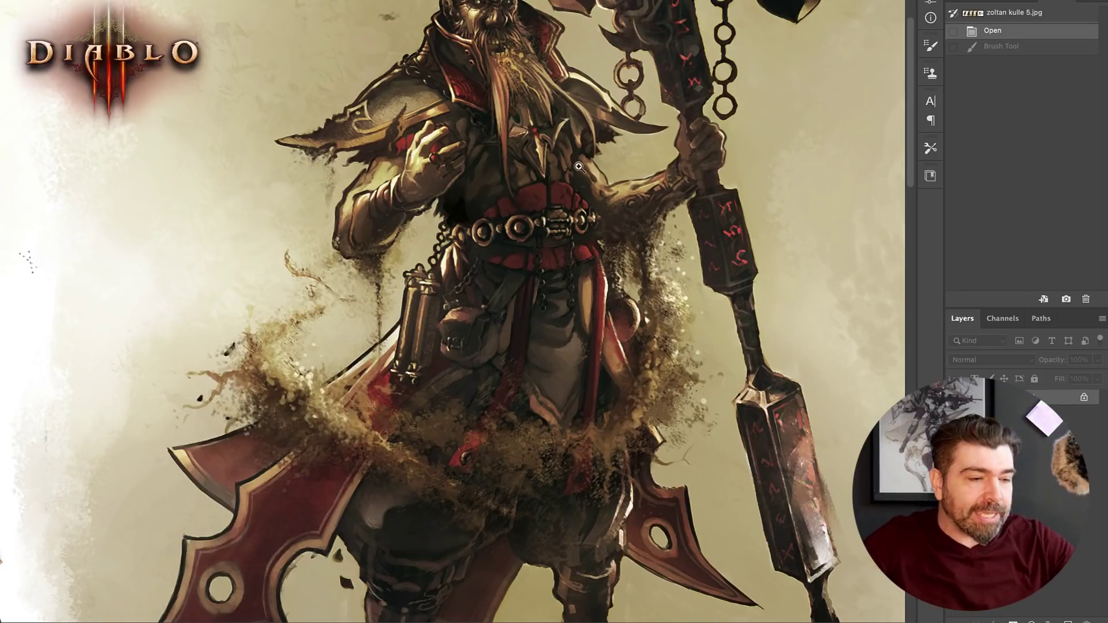
scroll(596, 192, down, 2)
drag(596, 191, 590, 220)
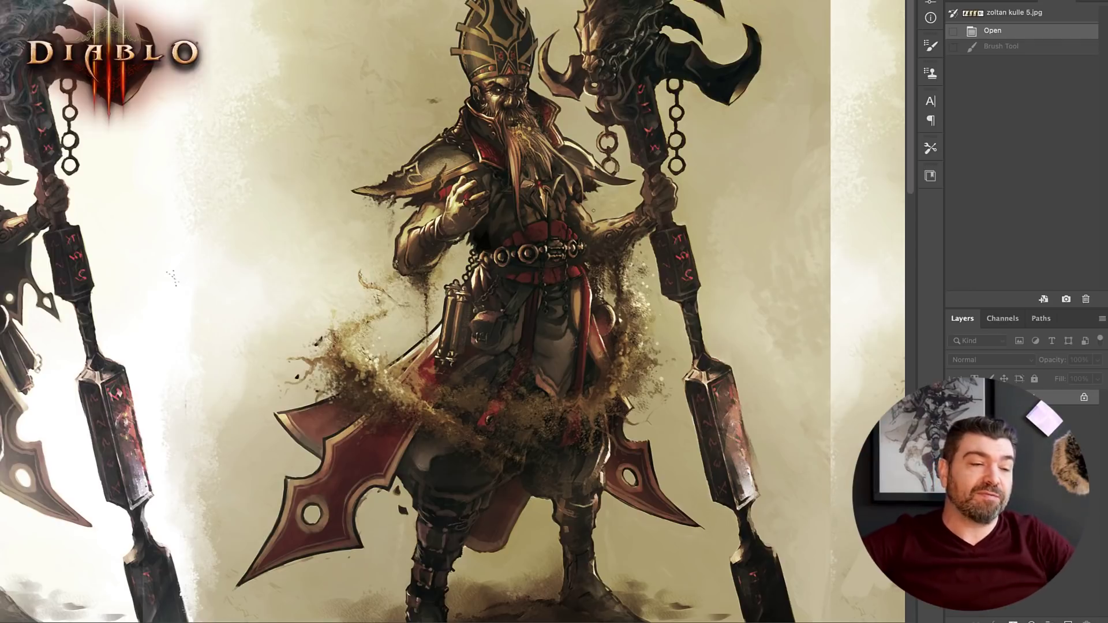
drag(497, 213, 548, 212)
drag(594, 167, 594, 289)
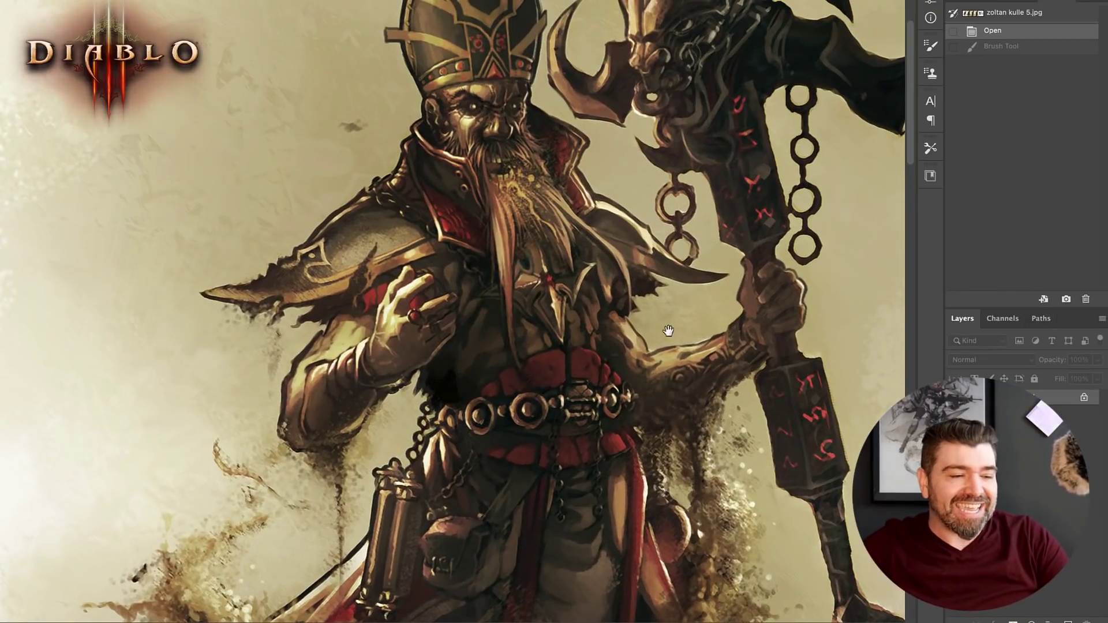
drag(667, 331, 671, 249)
scroll(672, 250, down, 4)
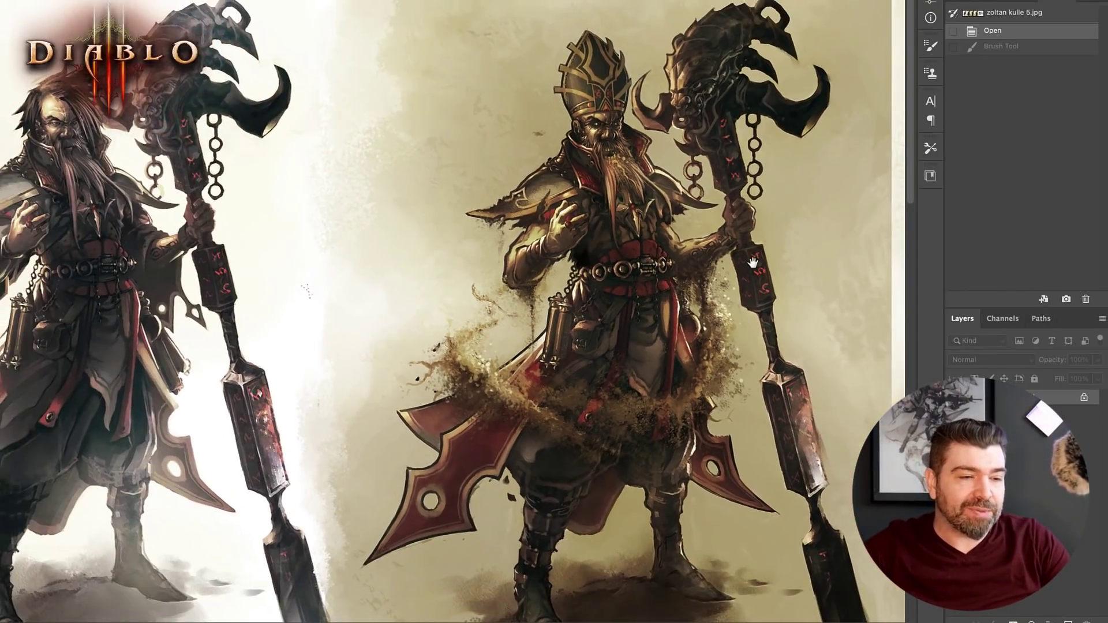
- Circle the small raised-arm robed figure in the black-and-white sketches in red with the brush
drag(752, 263, 718, 280)
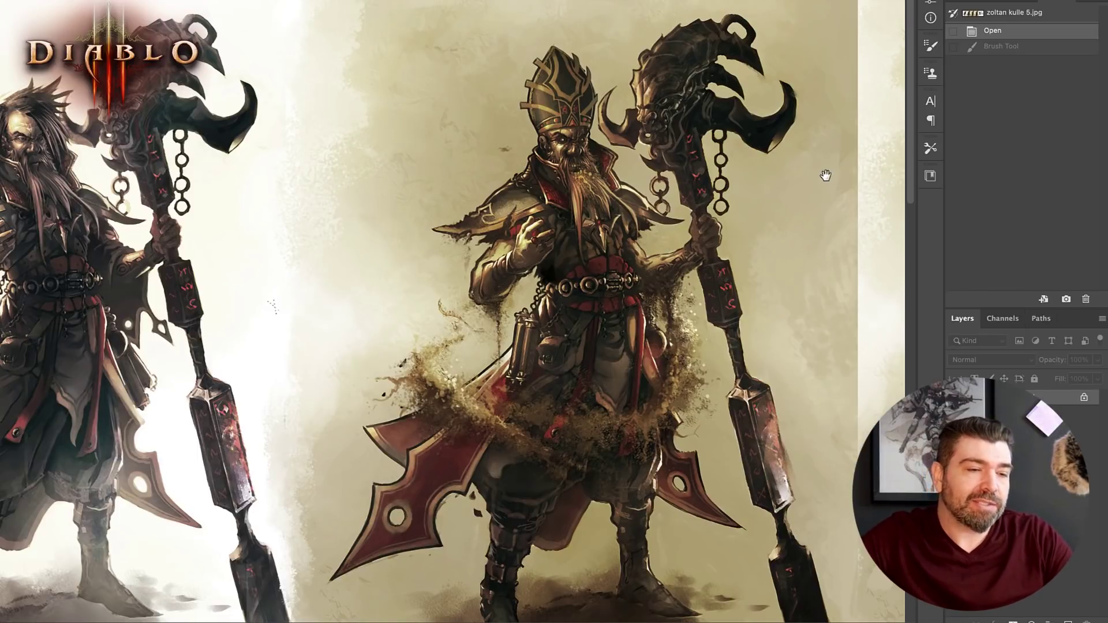
drag(765, 243, 242, 306)
drag(697, 323, 212, 158)
drag(817, 317, 448, 288)
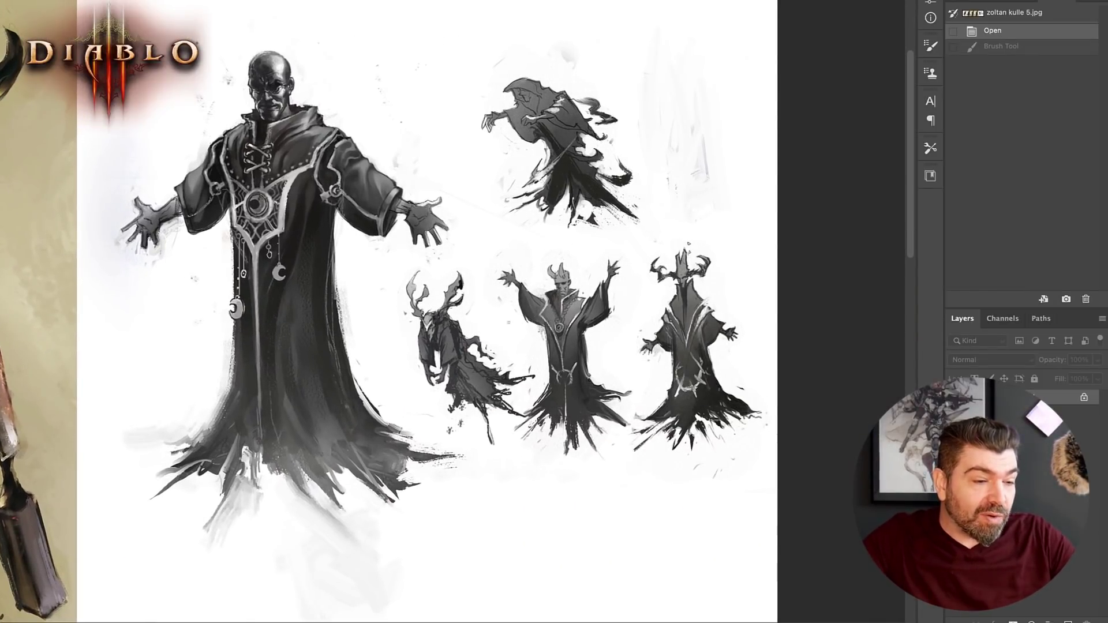
drag(628, 318, 623, 369)
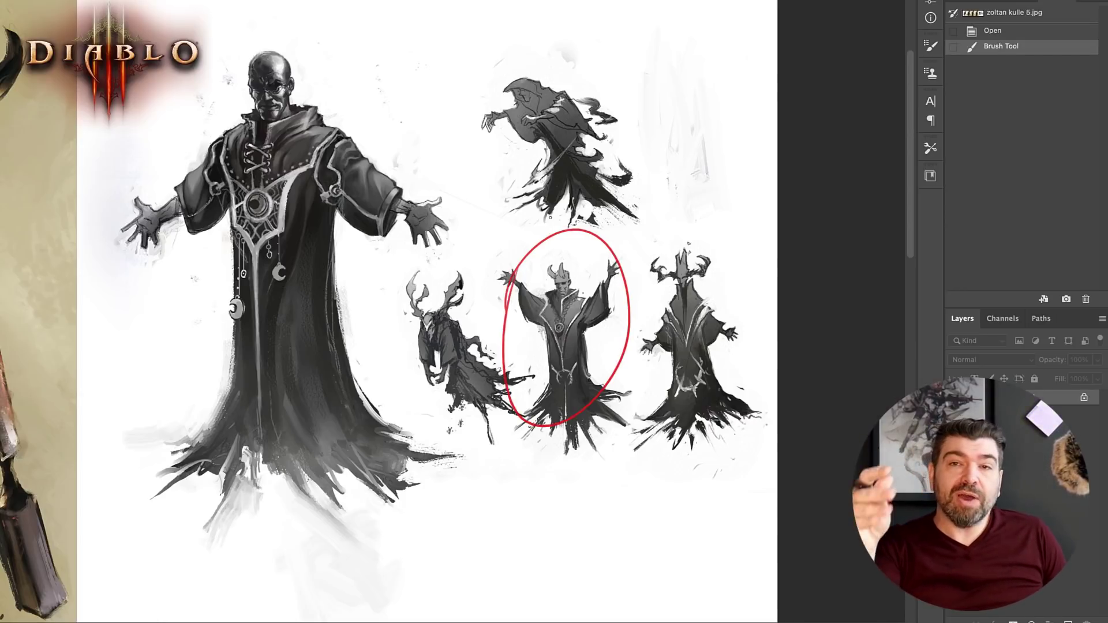
- Compare the painted staff-bearing designs with the black-and-white robed figure sketches
drag(492, 358, 920, 342)
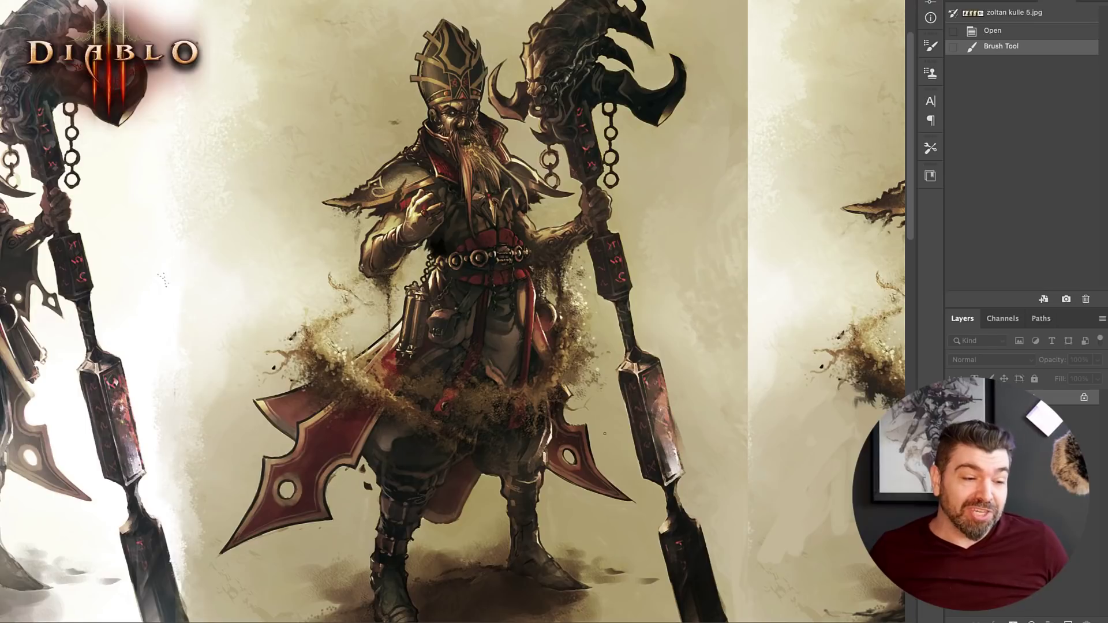
drag(784, 217, 223, 310)
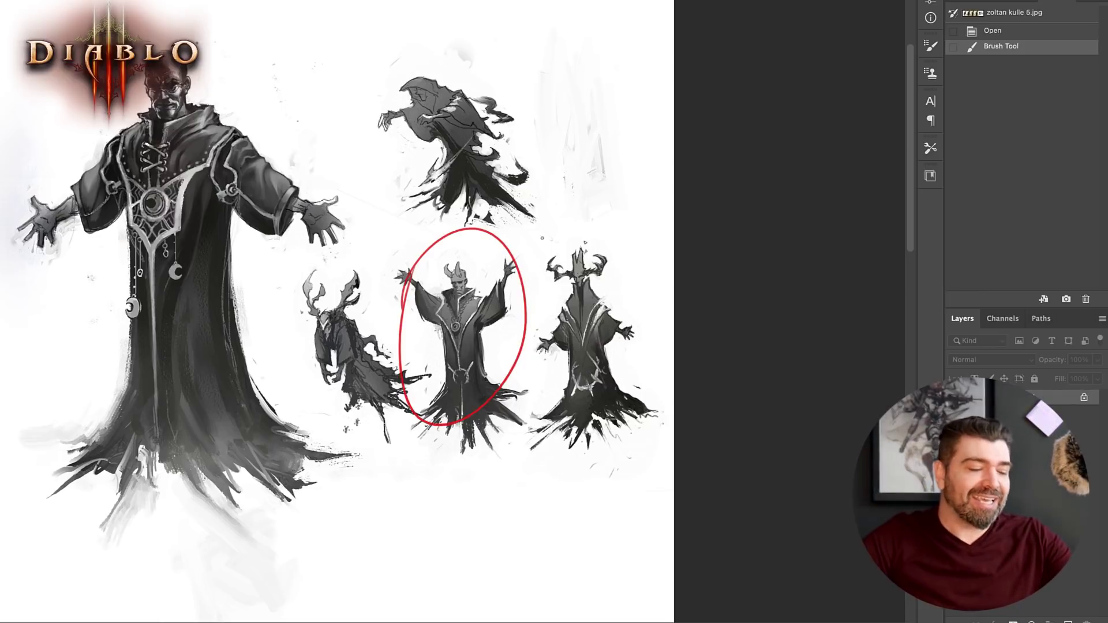
drag(277, 353, 836, 363)
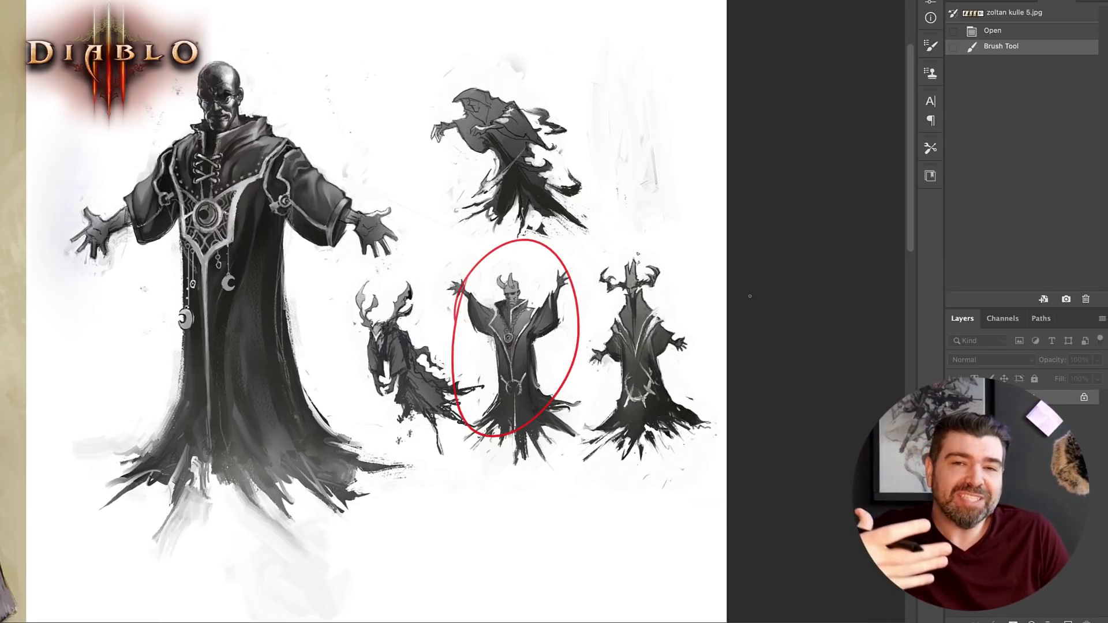
drag(275, 319, 568, 329)
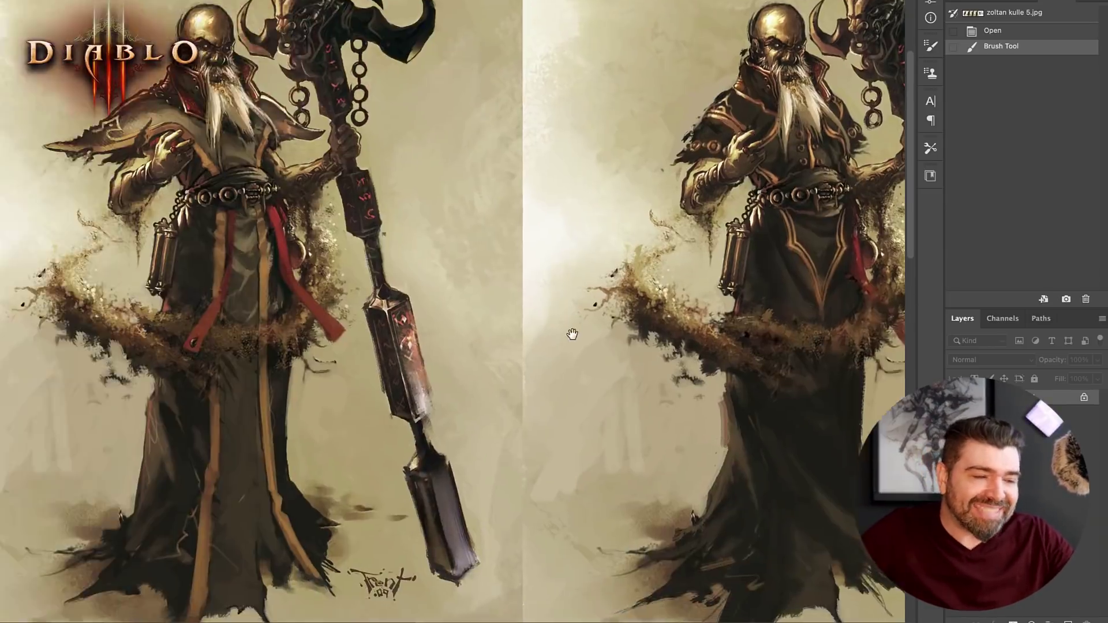
scroll(564, 349, up, 3)
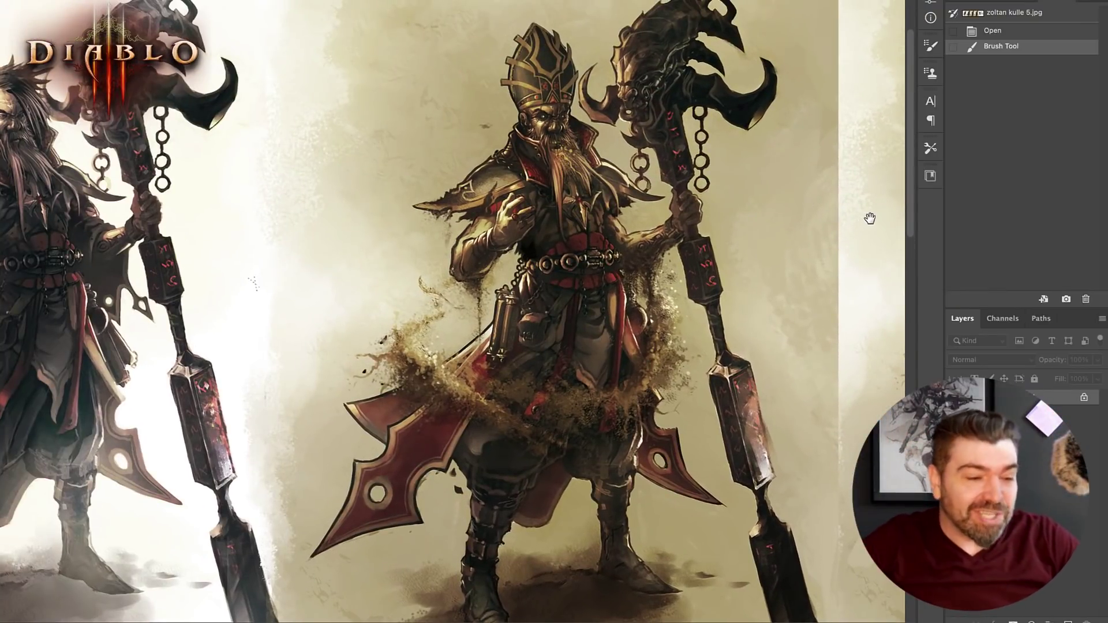
drag(870, 217, 213, 329)
drag(791, 192, 257, 259)
drag(658, 346, 142, 172)
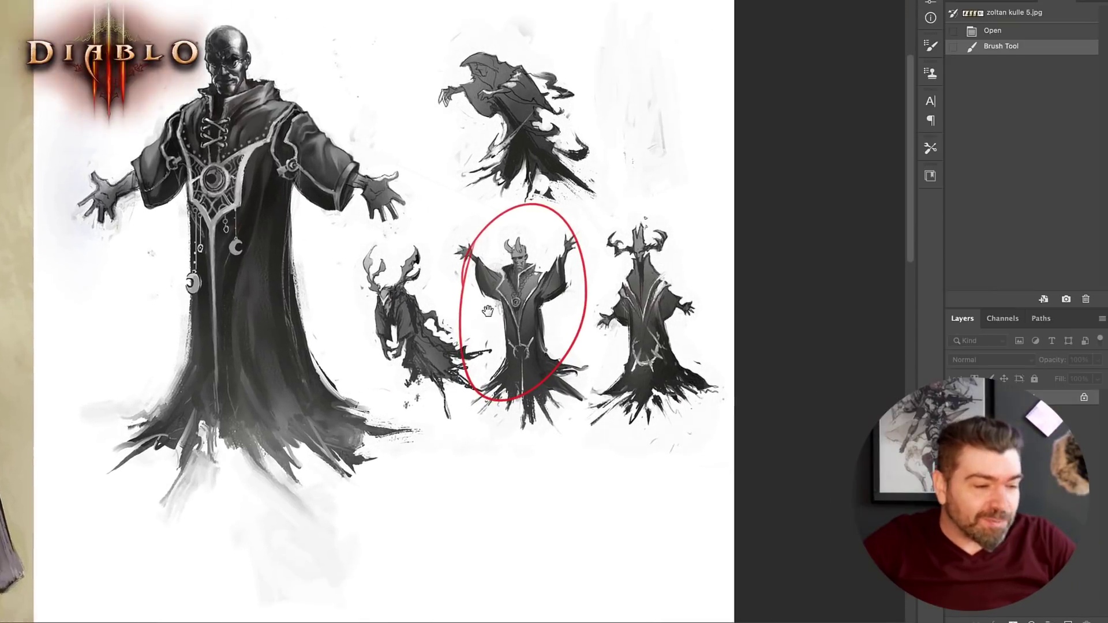
- Brush a red arrow from the circled small sketch towards the large robed figure and remove it
drag(500, 313, 584, 336)
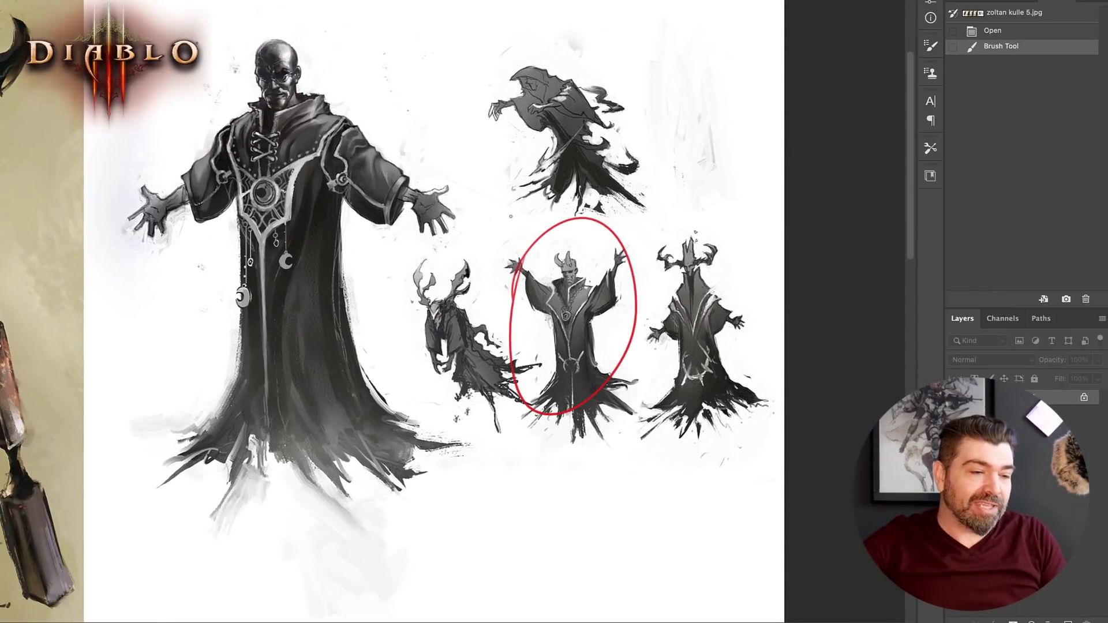
mouse_move(521, 256)
mouse_down()
mouse_move(447, 229)
mouse_move(449, 249)
mouse_move(494, 234)
mouse_up()
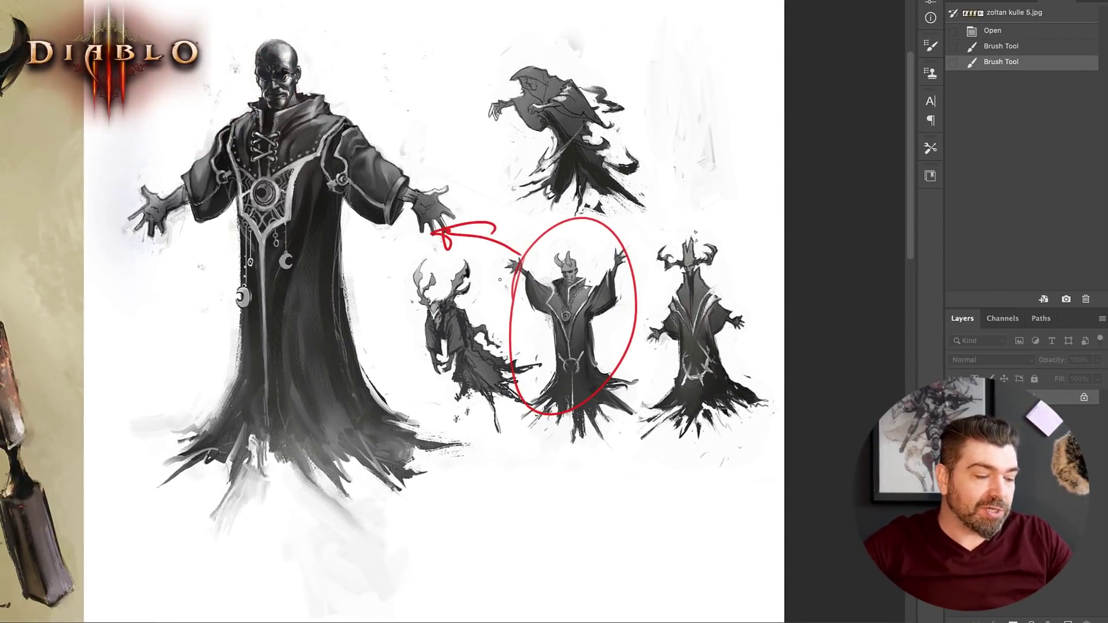
key(super+z)
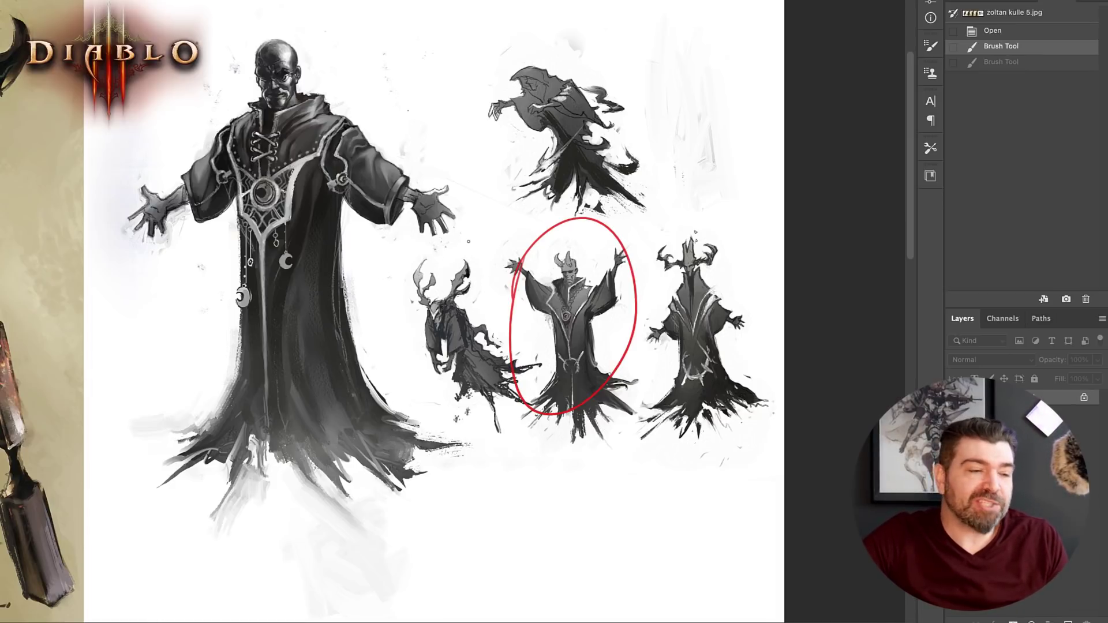
- Mark the upper body of the first bald, bearded design in red and remove the mark
mouse_move(477, 238)
mouse_down()
mouse_move(493, 248)
mouse_move(635, 245)
mouse_up()
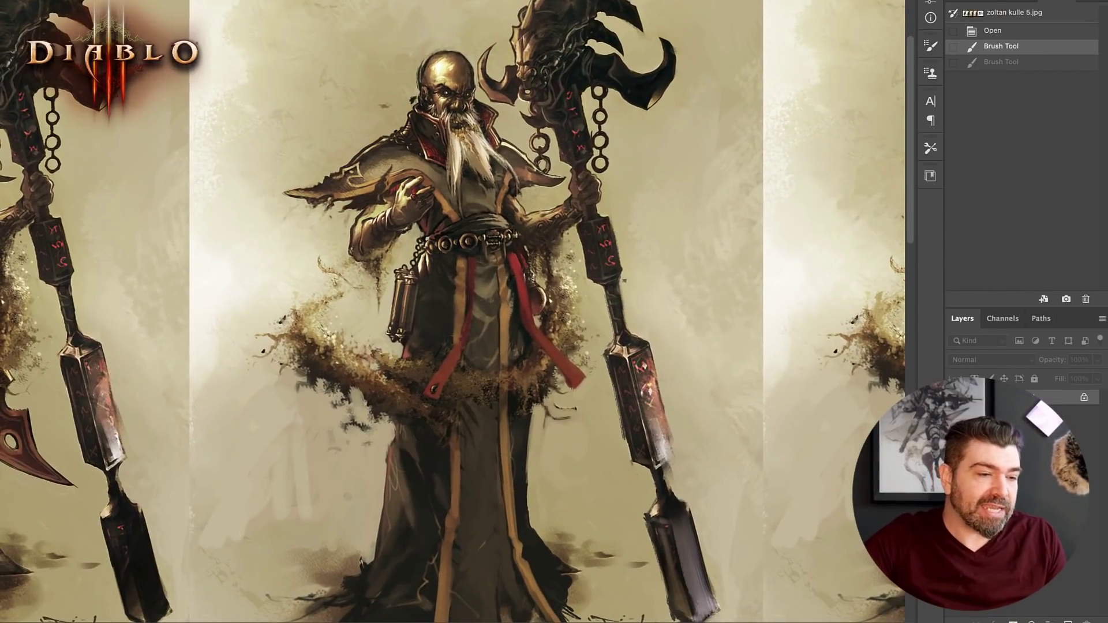
drag(488, 149, 537, 179)
key(super+z)
- Circle the horned staff head on the first bald design in red, removing each attempt
mouse_move(703, 335)
mouse_down()
mouse_move(650, 332)
mouse_move(513, 260)
mouse_up()
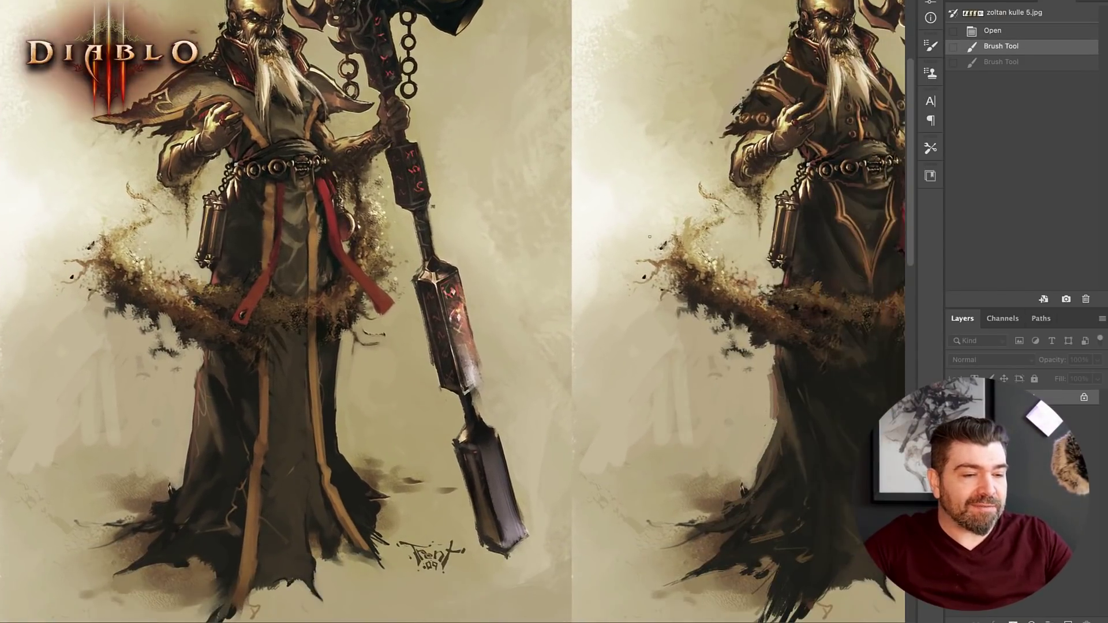
alt+click(699, 236)
drag(696, 183, 566, 245)
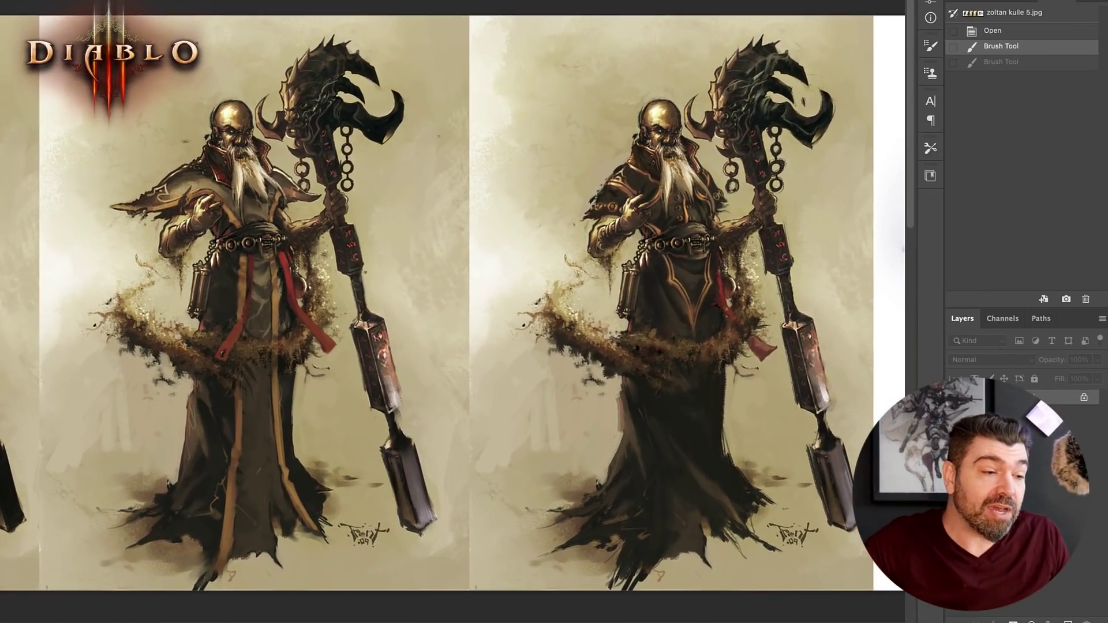
mouse_move(413, 164)
mouse_down()
mouse_move(303, 203)
mouse_move(385, 114)
mouse_up()
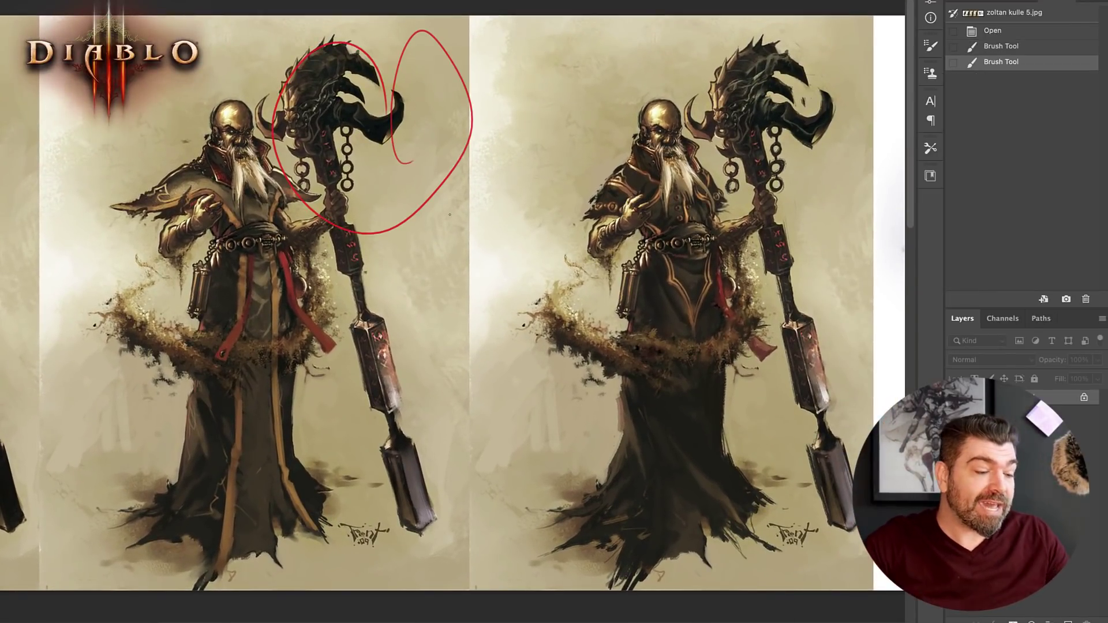
key(super+z)
drag(294, 56, 297, 147)
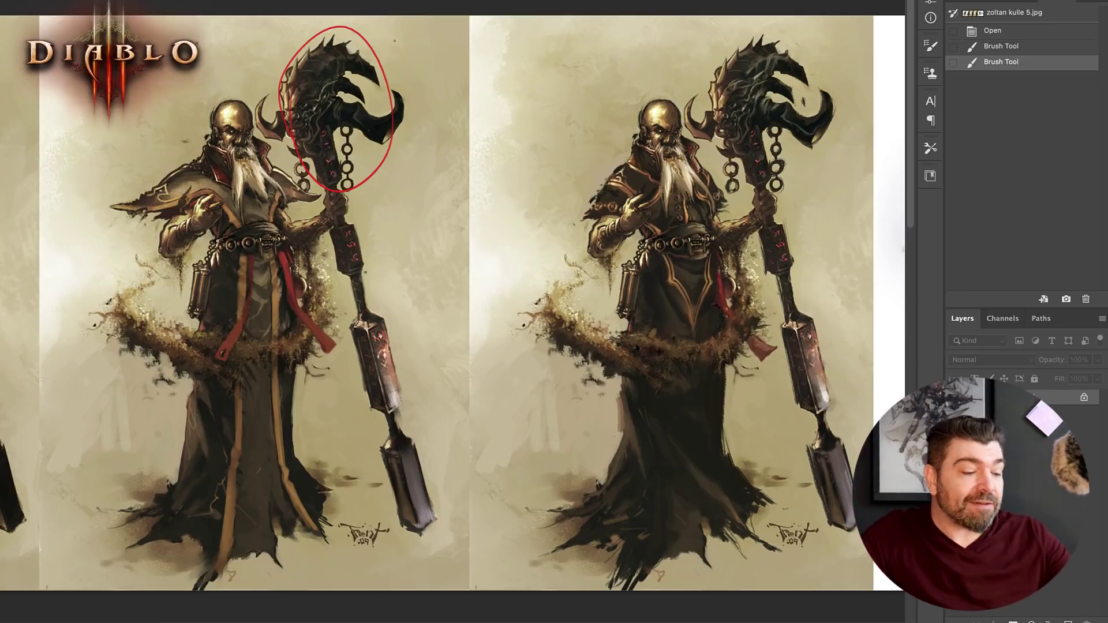
key(ctrl+z)
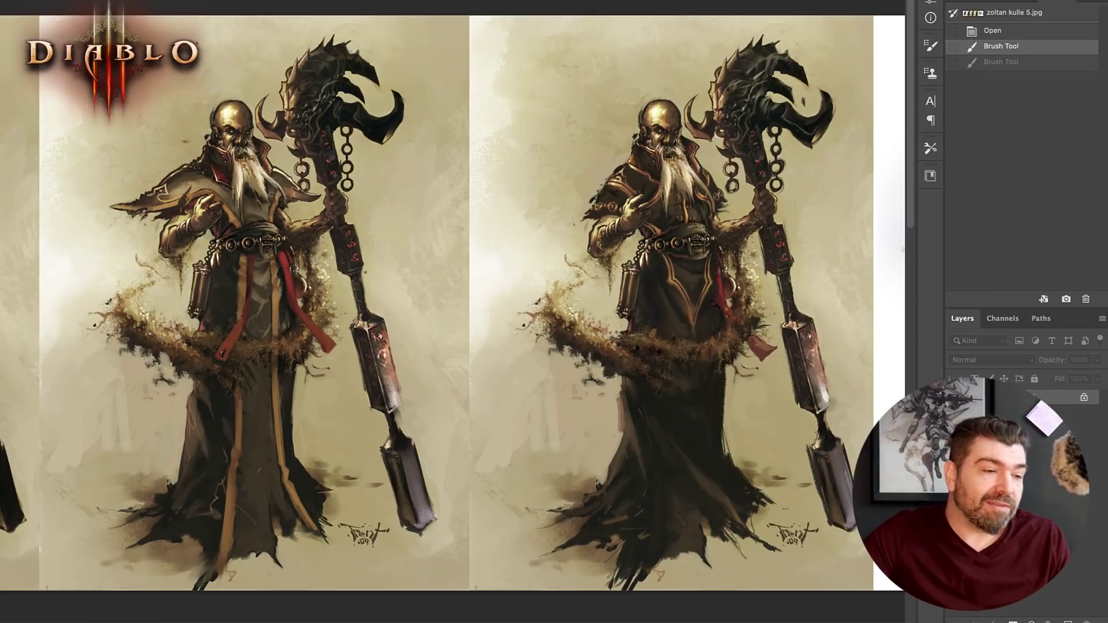
- Circle the pointed shoulder piece on the first bald design and the hat-wearing design in red, removing each mark
drag(79, 184, 159, 165)
key(ctrl+z)
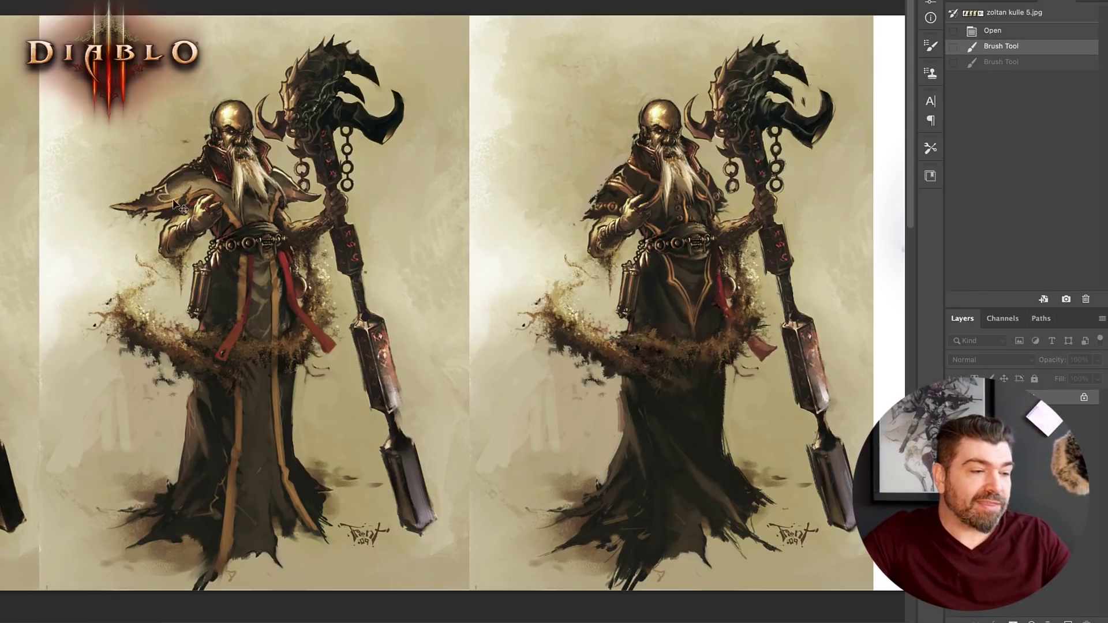
mouse_move(119, 215)
mouse_down()
mouse_move(629, 228)
mouse_move(580, 229)
mouse_up()
drag(175, 224, 164, 229)
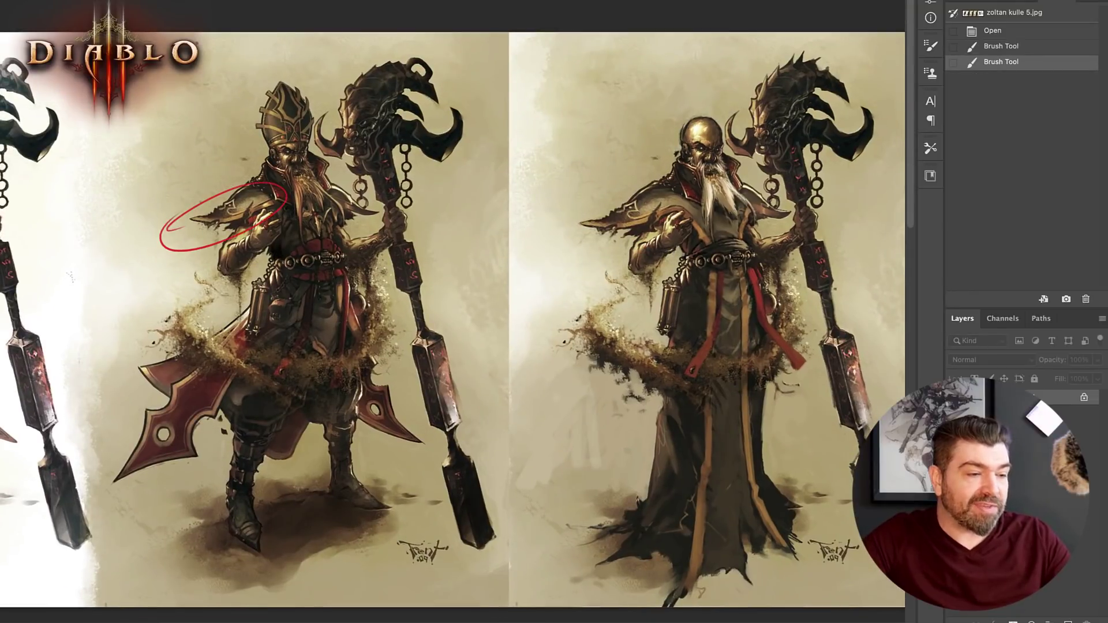
key(ctrl+z)
mouse_move(669, 178)
mouse_down()
mouse_move(591, 199)
mouse_move(620, 239)
mouse_up()
key(ctrl+z)
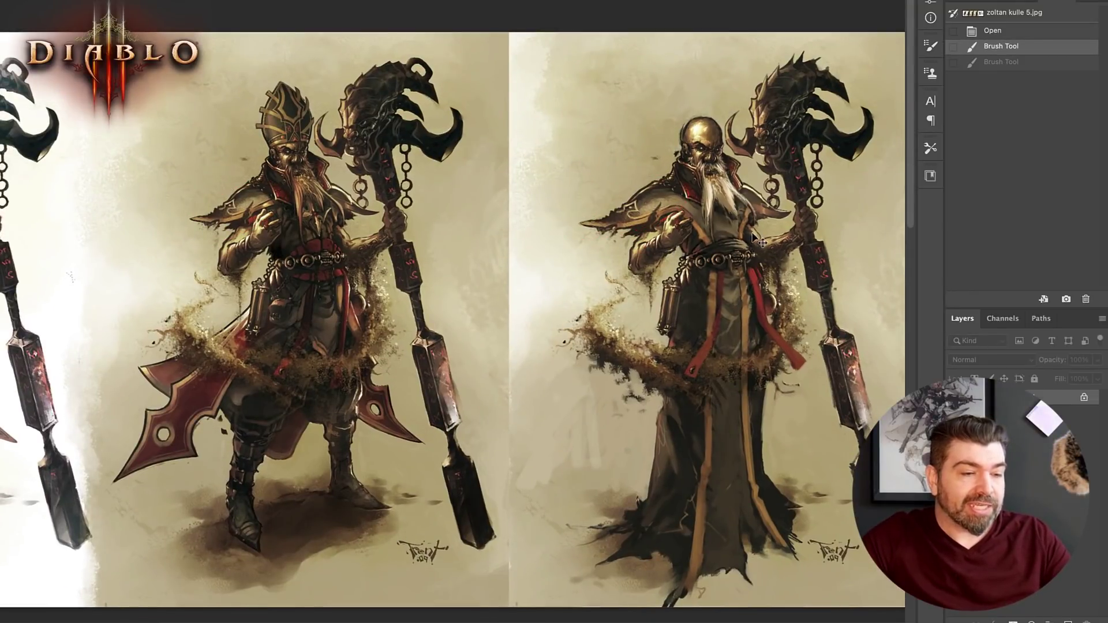
- Circle the body of the dark-robed bald design in red with the brush, removing each stroke
drag(694, 284, 225, 288)
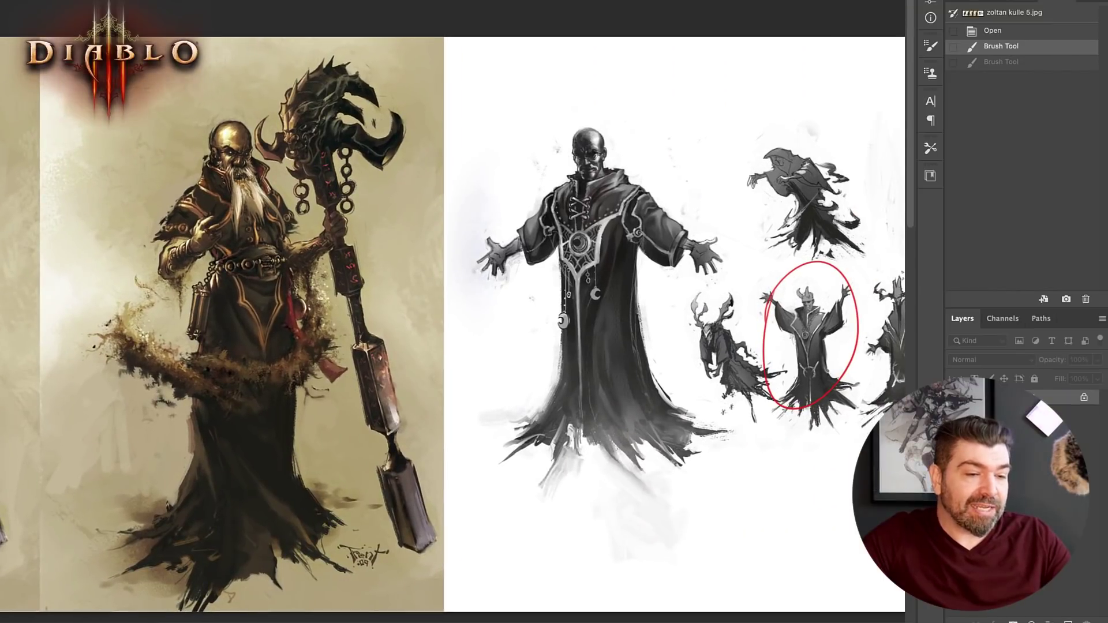
mouse_move(787, 287)
mouse_down()
mouse_move(704, 305)
mouse_move(979, 294)
mouse_up()
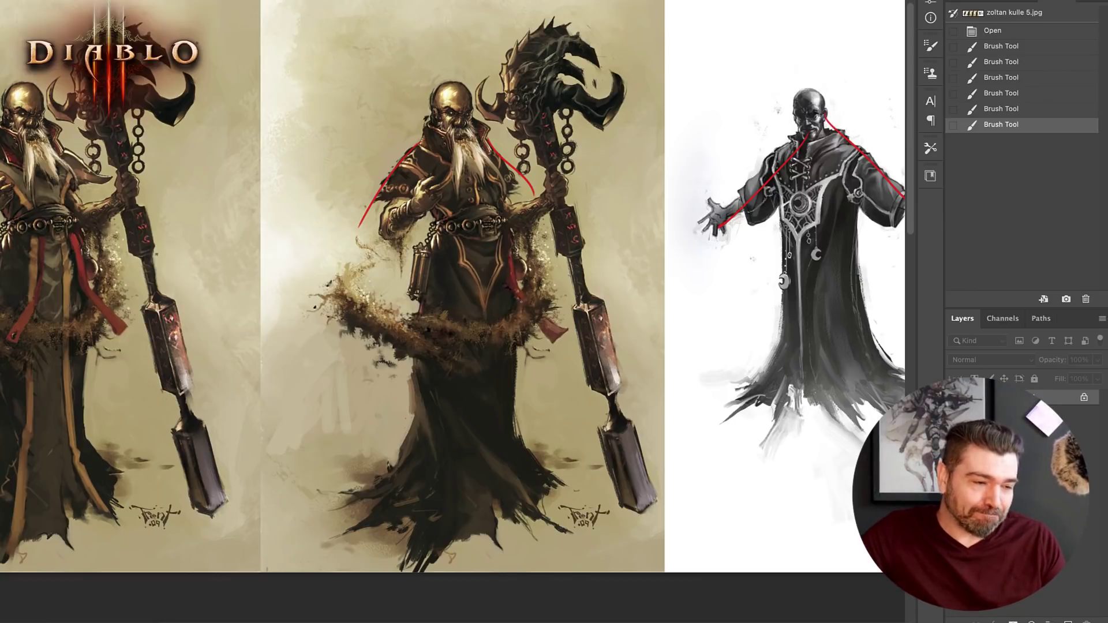
mouse_move(324, 382)
mouse_down()
mouse_move(323, 272)
mouse_move(500, 328)
mouse_move(441, 448)
mouse_up()
key(super+z)
drag(387, 411, 364, 238)
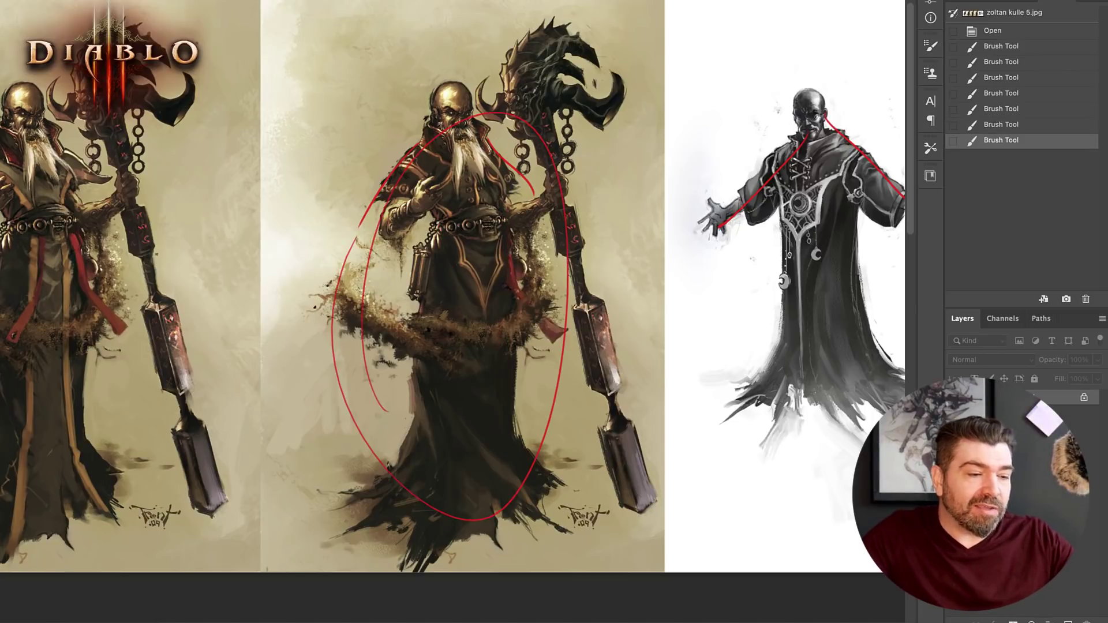
key(super+z)
- Undo the two red shoulder lines on the dark-robed bald design
mouse_move(436, 340)
mouse_down()
mouse_move(461, 348)
mouse_move(641, 268)
mouse_move(628, 342)
mouse_up()
key(ctrl+z)
key(ctrl+z)
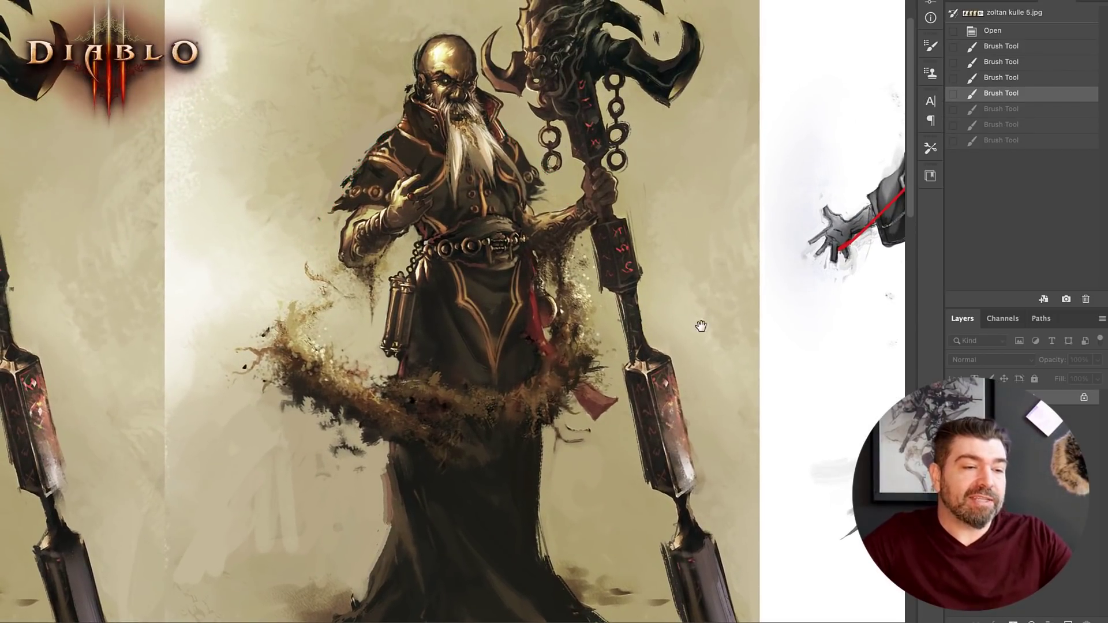
- Examine the dark-robed bald design's face, beard, torso, belt and rune-carved staff up close
drag(700, 323, 724, 199)
drag(727, 120, 646, 375)
drag(462, 313, 520, 320)
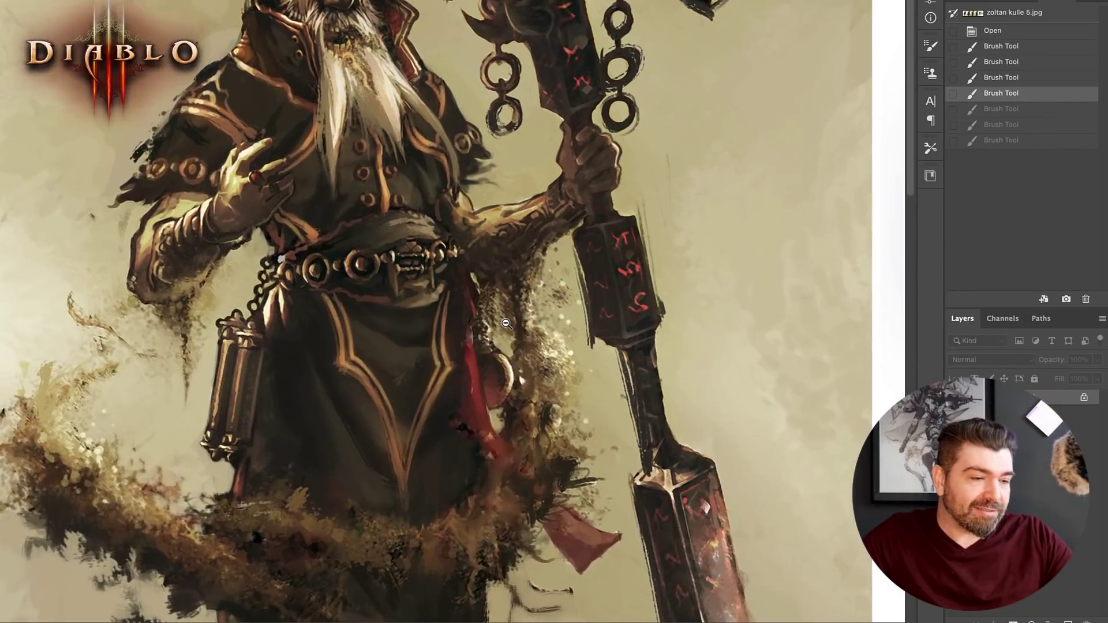
drag(441, 92, 636, 312)
drag(570, 303, 599, 306)
drag(656, 256, 684, 283)
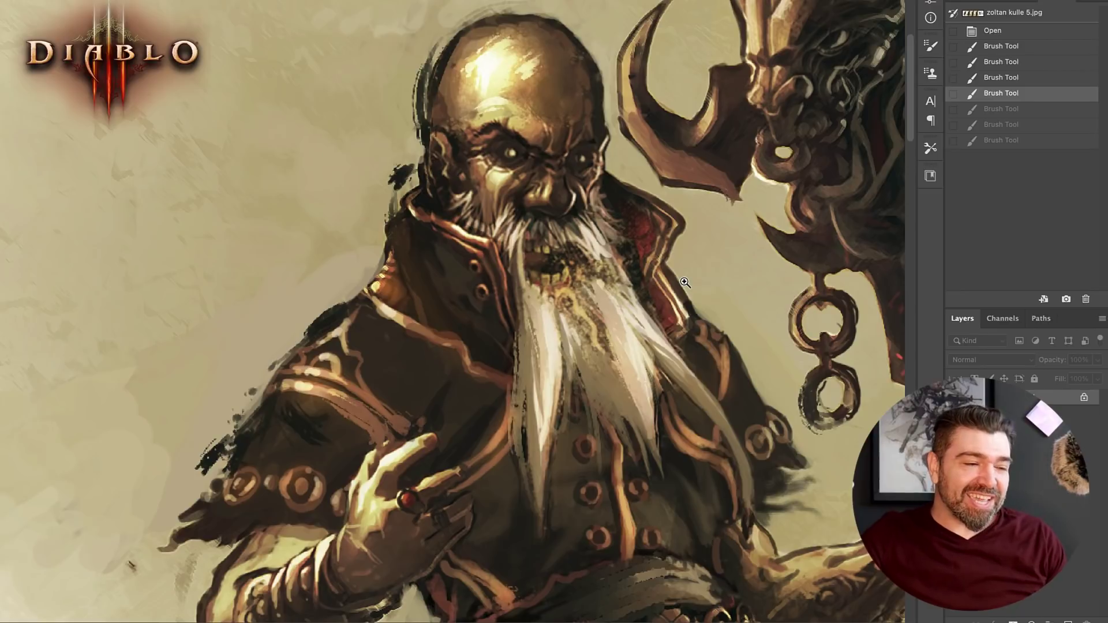
drag(602, 342, 587, 284)
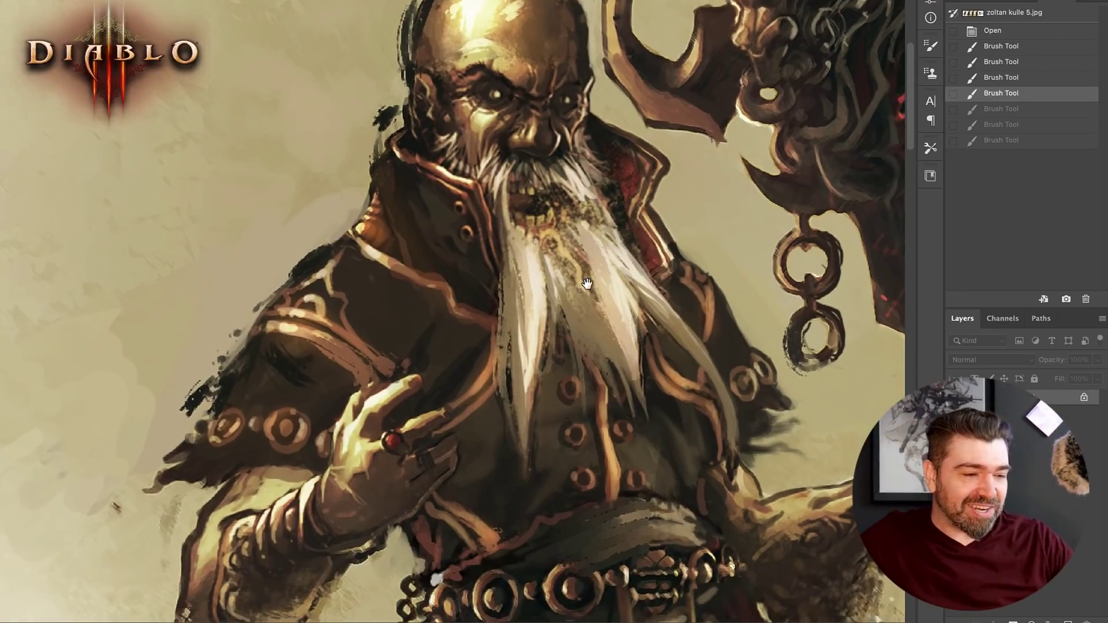
scroll(690, 237, down, 2)
scroll(690, 242, down, 2)
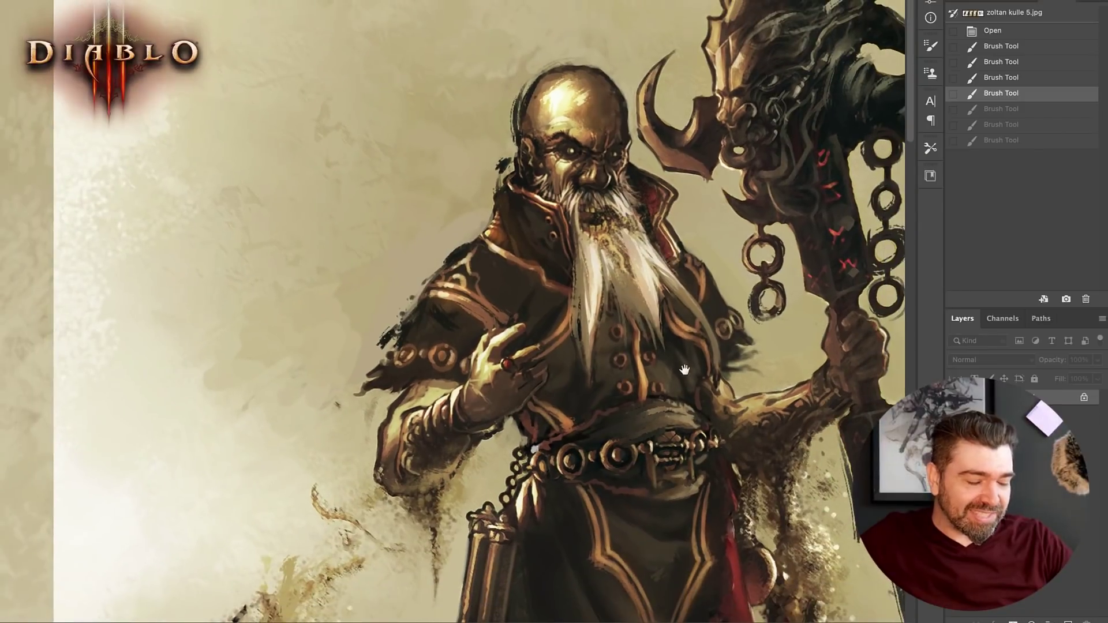
drag(684, 370, 600, 243)
drag(660, 395, 638, 277)
drag(655, 199, 630, 286)
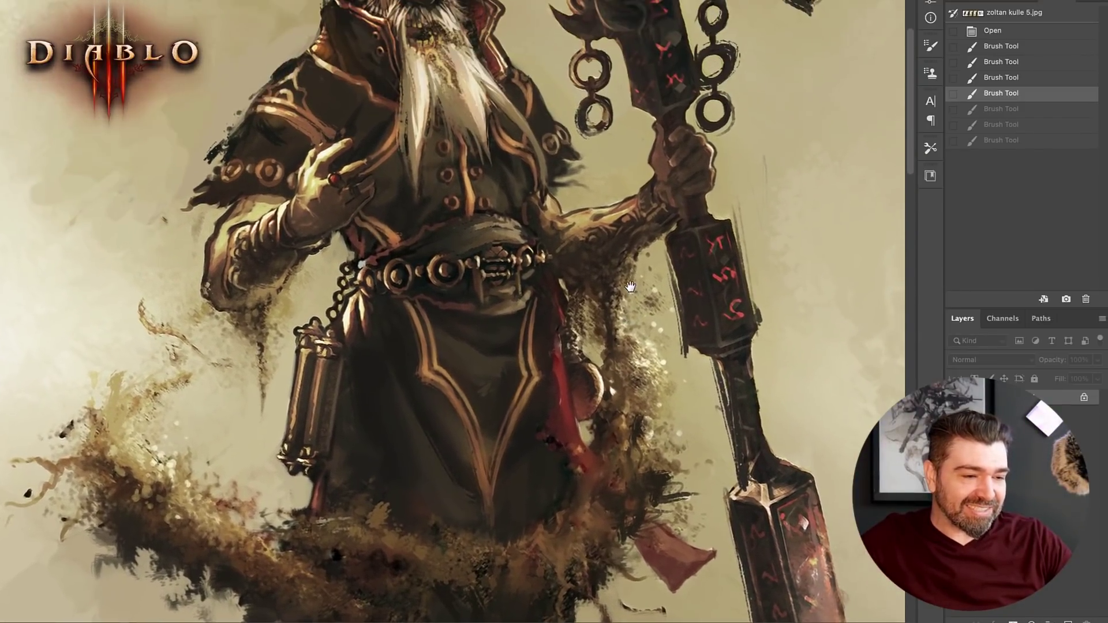
- Mark the sand falling beneath the staff-holding forearm in red and remove the mark
scroll(630, 287, up, 4)
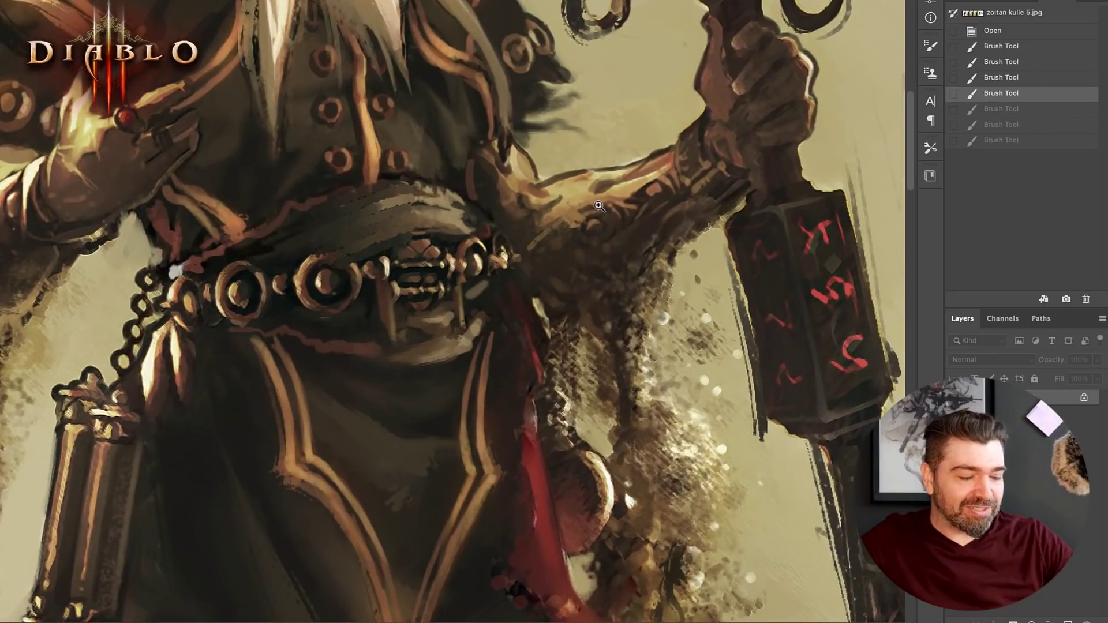
drag(565, 232, 577, 282)
key(ctrl+z)
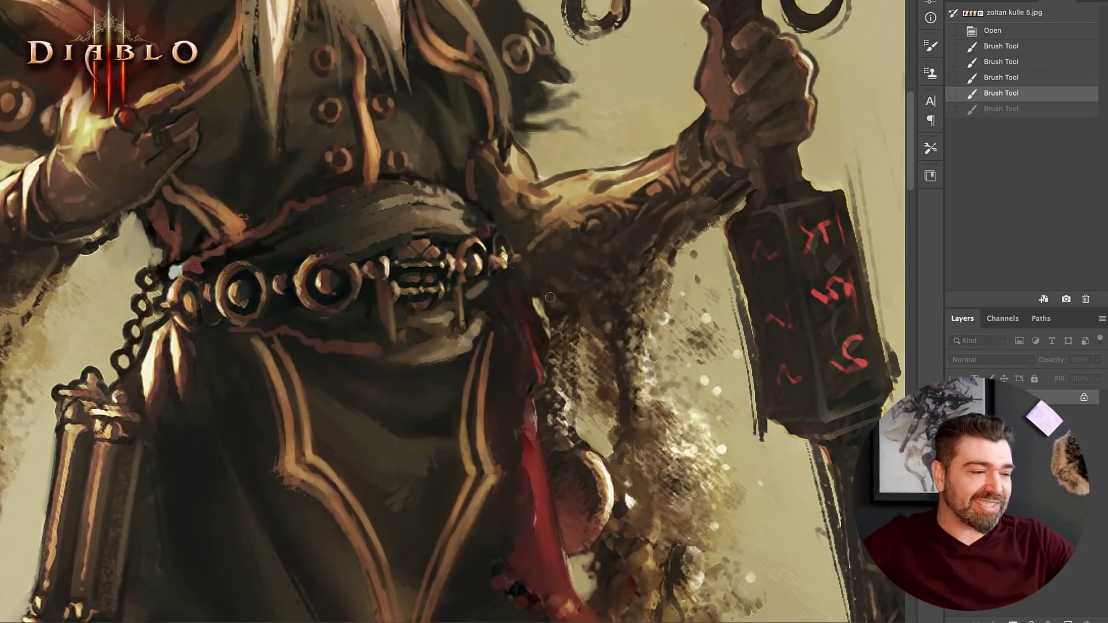
- Examine the swirling sand around the waist and the lower robe of the dark-robed design
drag(483, 389, 629, 231)
scroll(730, 282, down, 3)
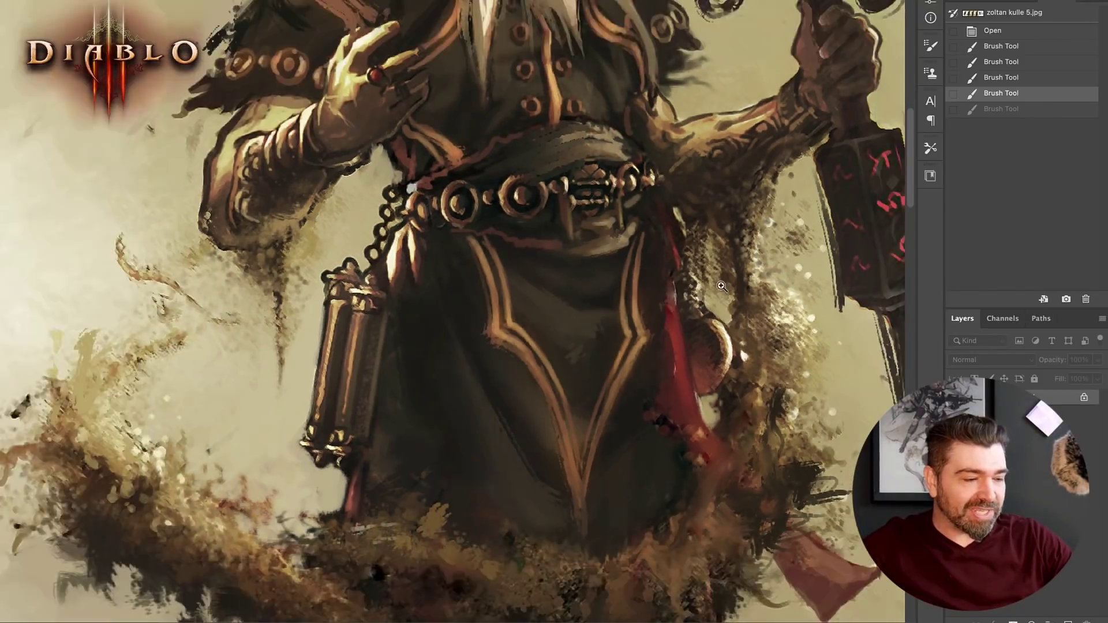
scroll(710, 365, down, 5)
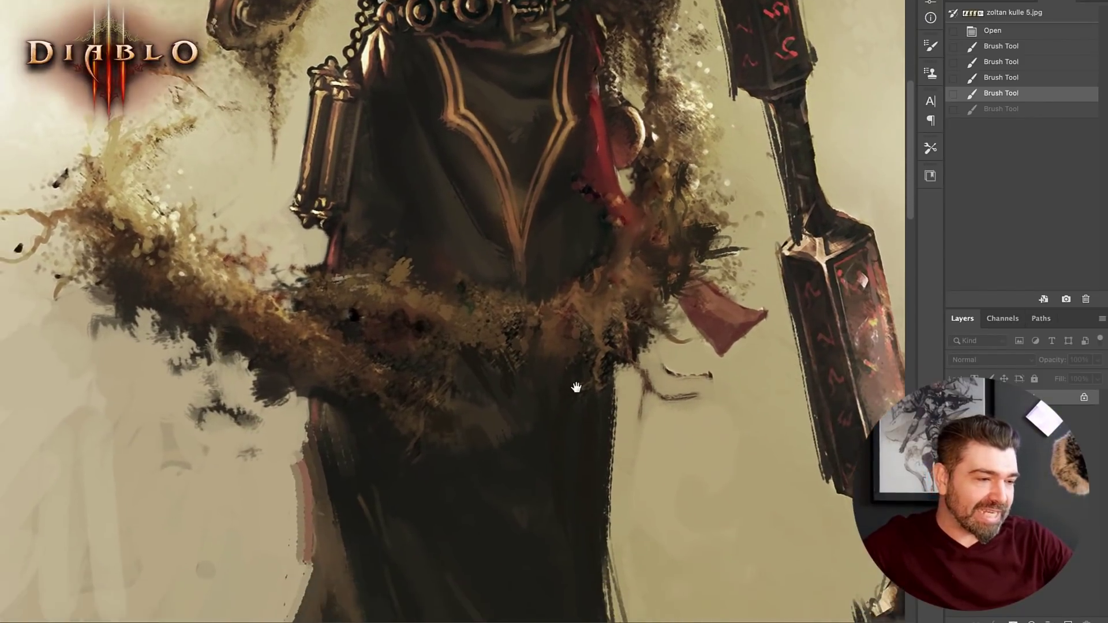
scroll(690, 406, down, 4)
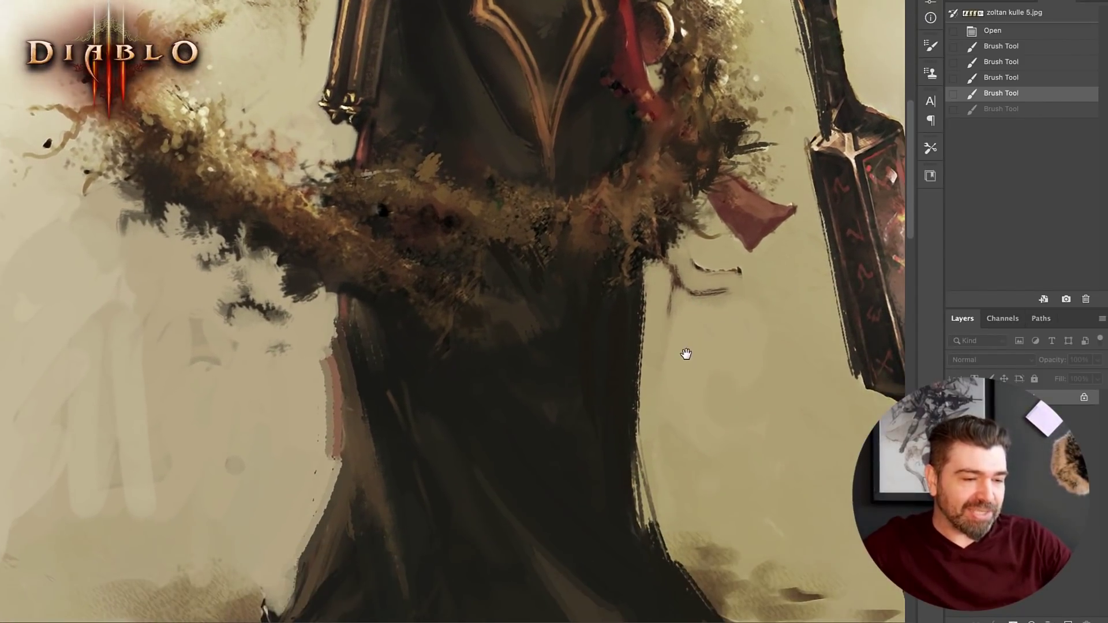
- Examine the dark-robed design's lower robe folds, tattered hem and the signature beside it up close
drag(684, 359, 675, 307)
drag(611, 403, 716, 425)
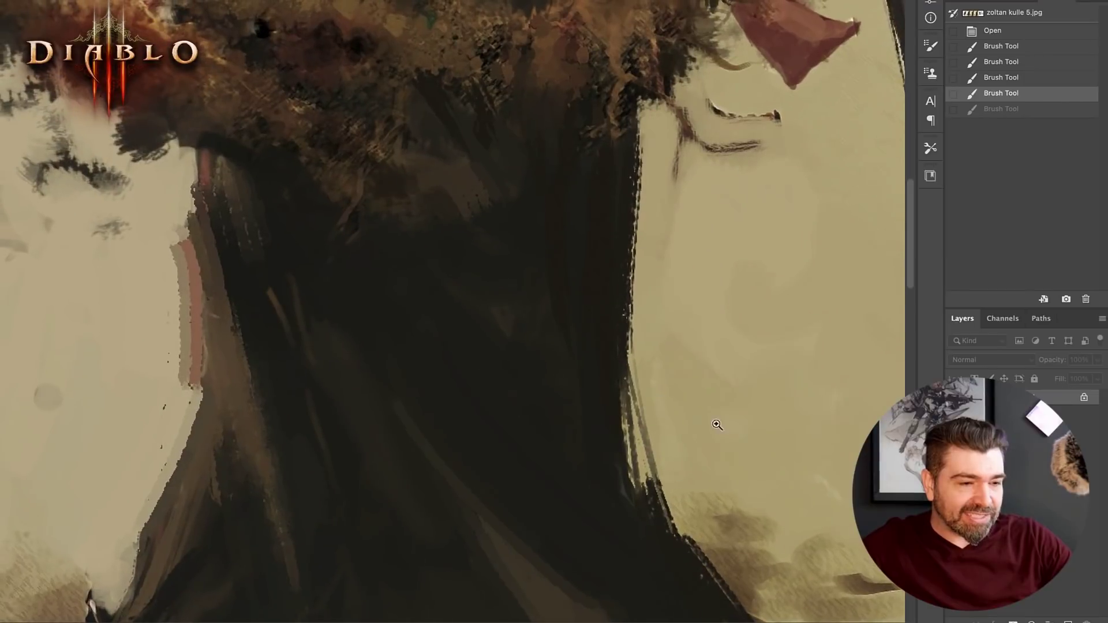
drag(784, 466, 688, 306)
scroll(688, 305, down, 5)
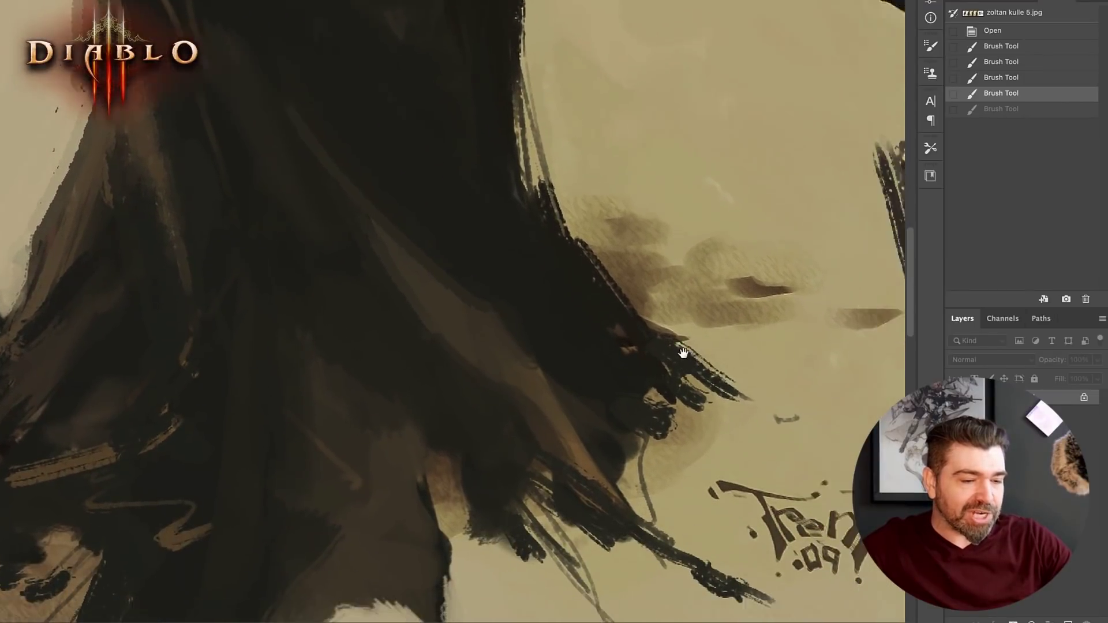
drag(518, 314, 539, 317)
mouse_move(760, 479)
mouse_down()
mouse_move(694, 418)
mouse_move(680, 386)
mouse_up()
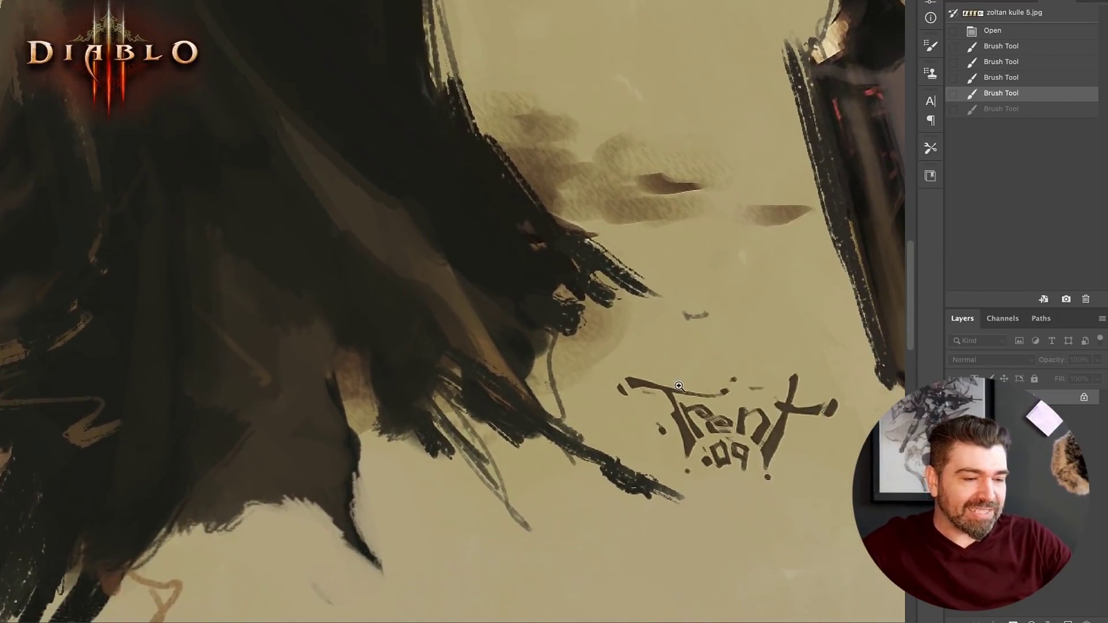
drag(613, 389, 837, 444)
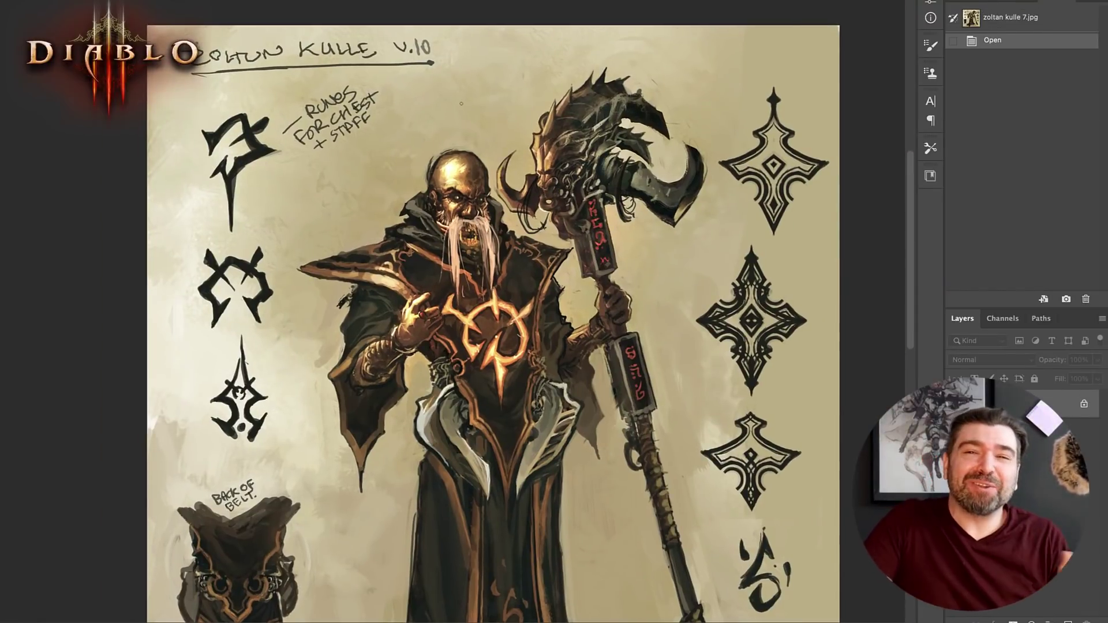
- Mark the rune notes on the version 10 design in red, remove the mark and examine the whole robed figure
mouse_move(383, 113)
mouse_down()
mouse_move(318, 26)
mouse_move(214, 111)
mouse_up()
key(ctrl+z)
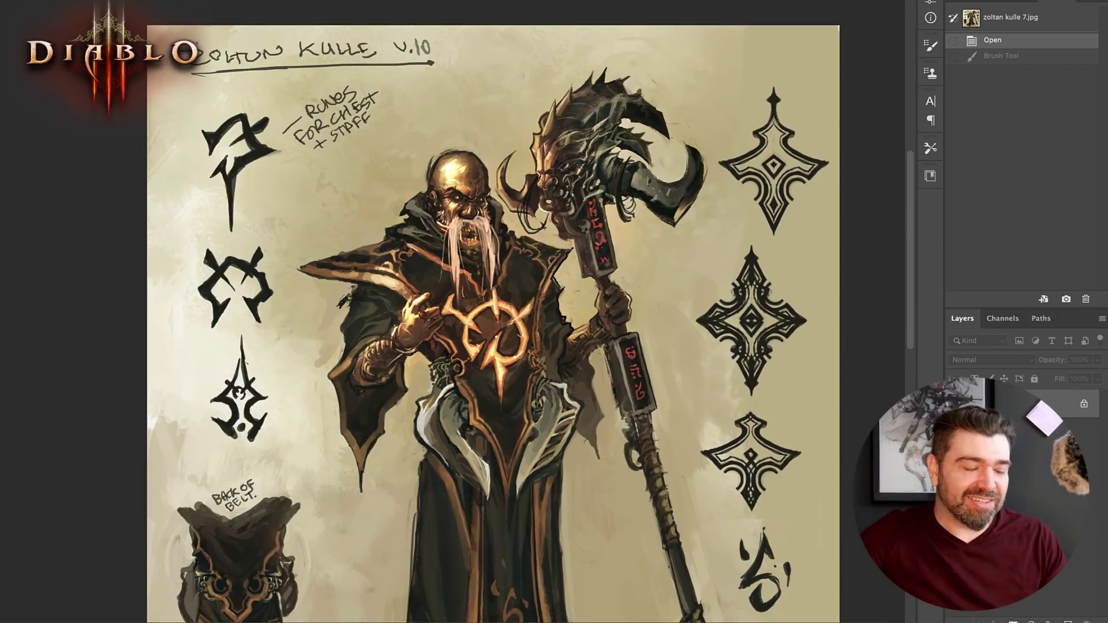
scroll(479, 333, down, 3)
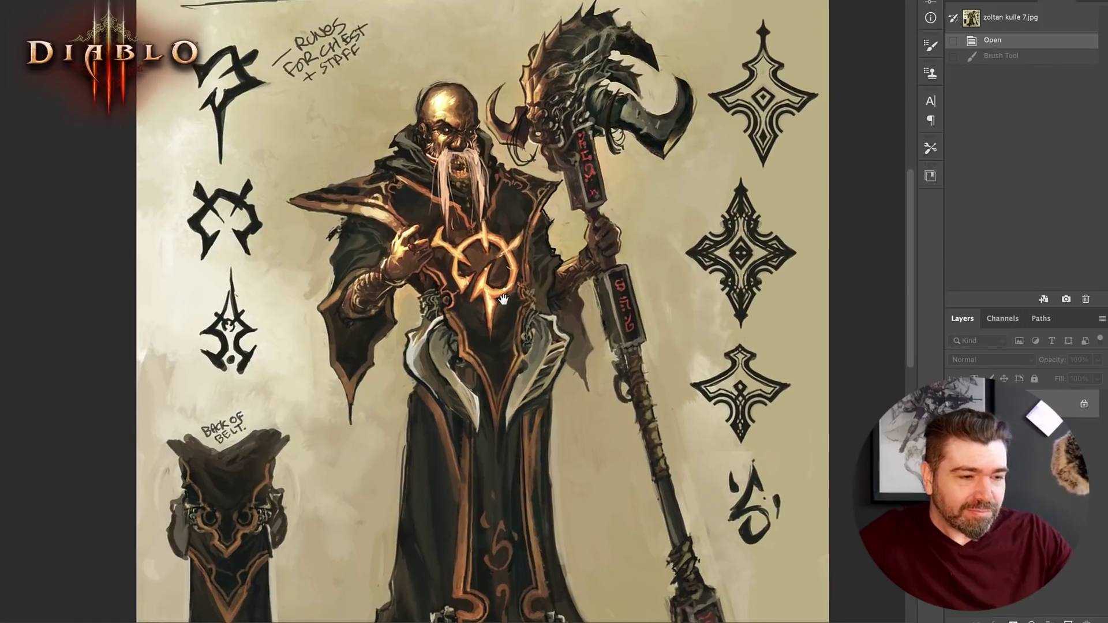
drag(542, 303, 524, 308)
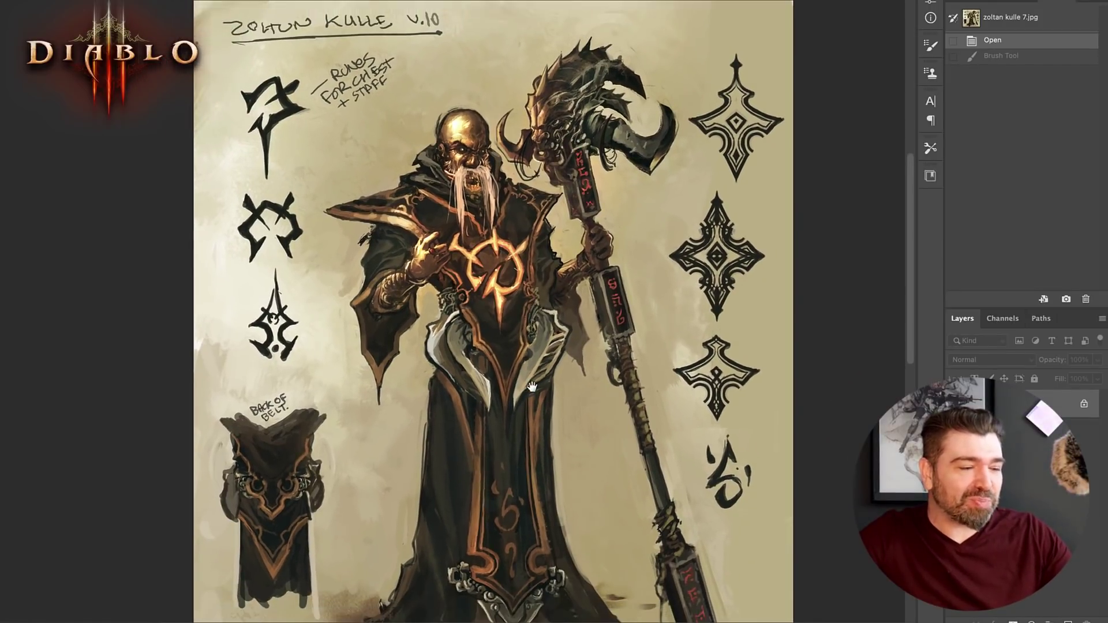
drag(532, 385, 525, 346)
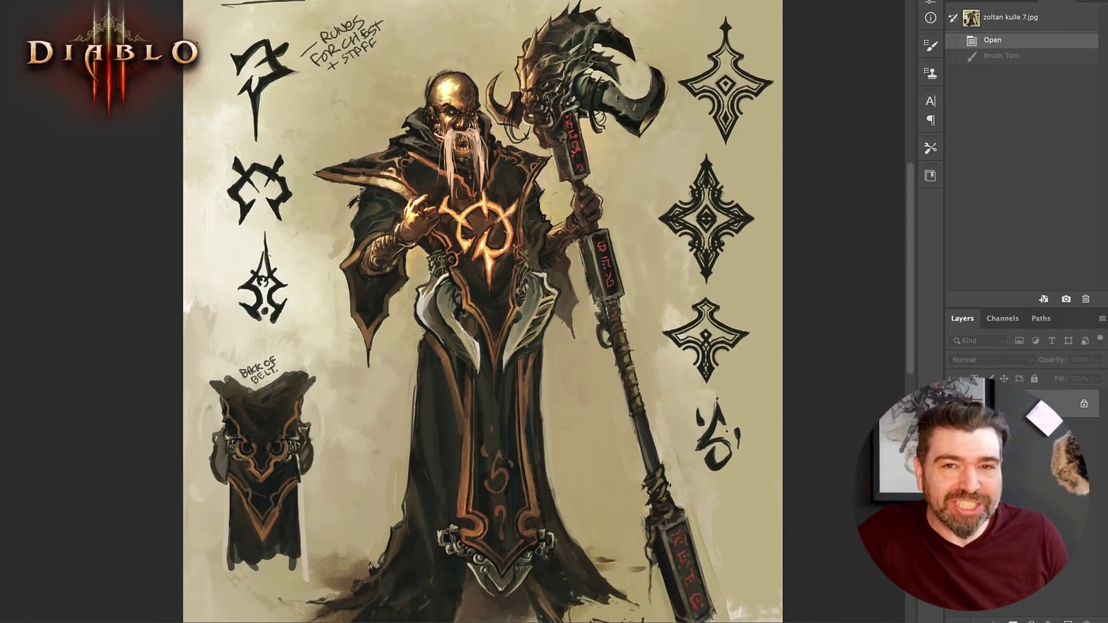
scroll(501, 175, up, 1)
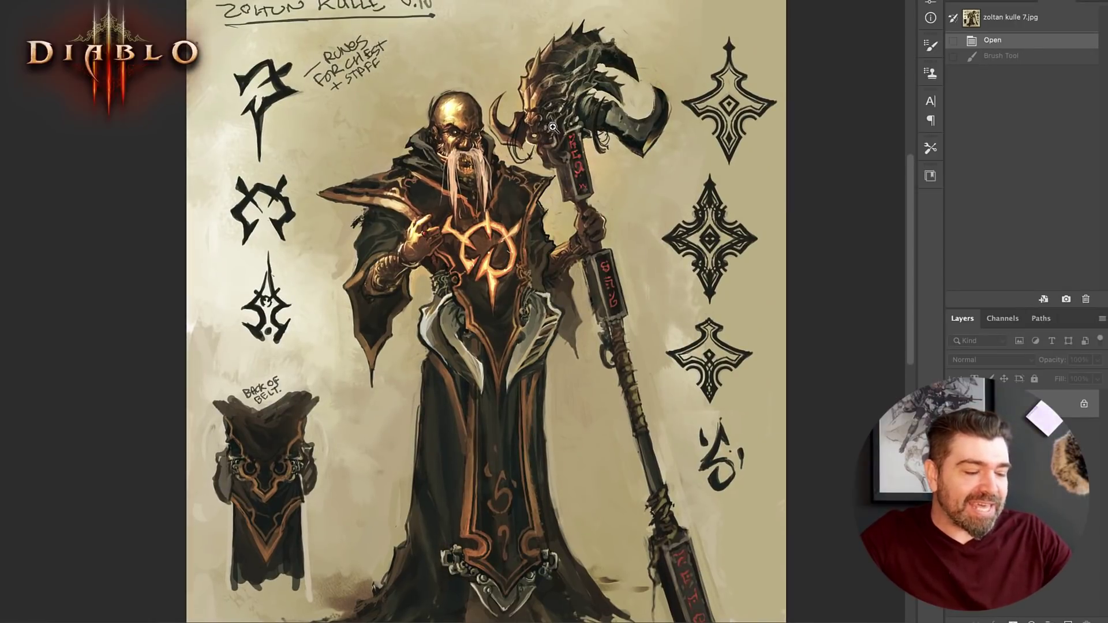
- Circle the horned staff head and the glowing chest rune in red, removing each mark
key(ctrl+shift+z)
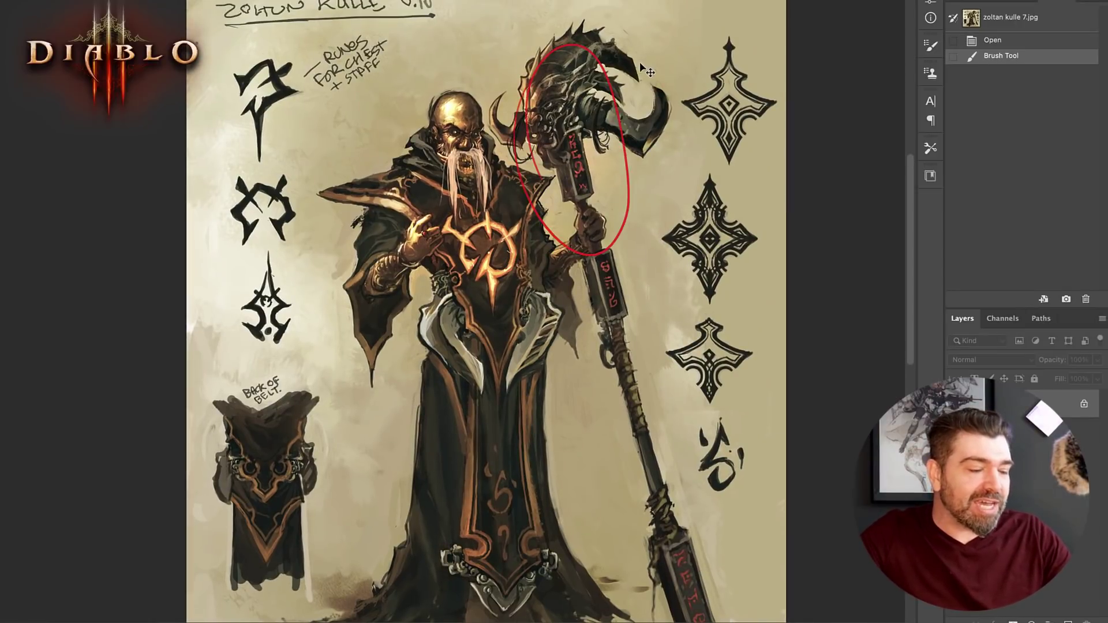
key(ctrl+z)
mouse_move(463, 220)
mouse_down()
mouse_move(491, 295)
mouse_move(477, 215)
mouse_up()
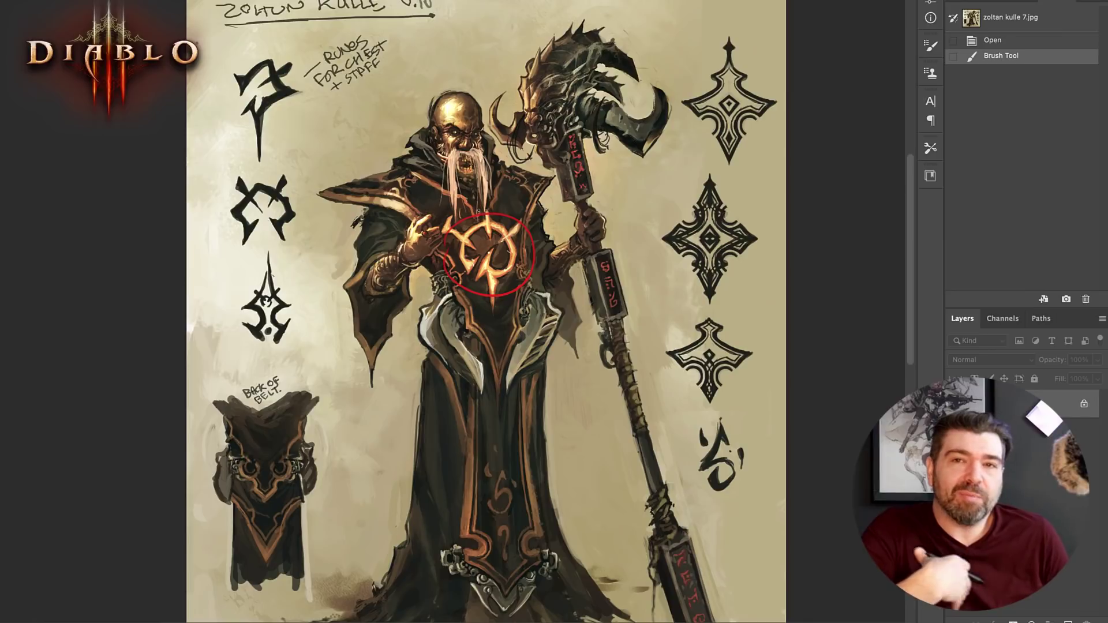
key(ctrl+z)
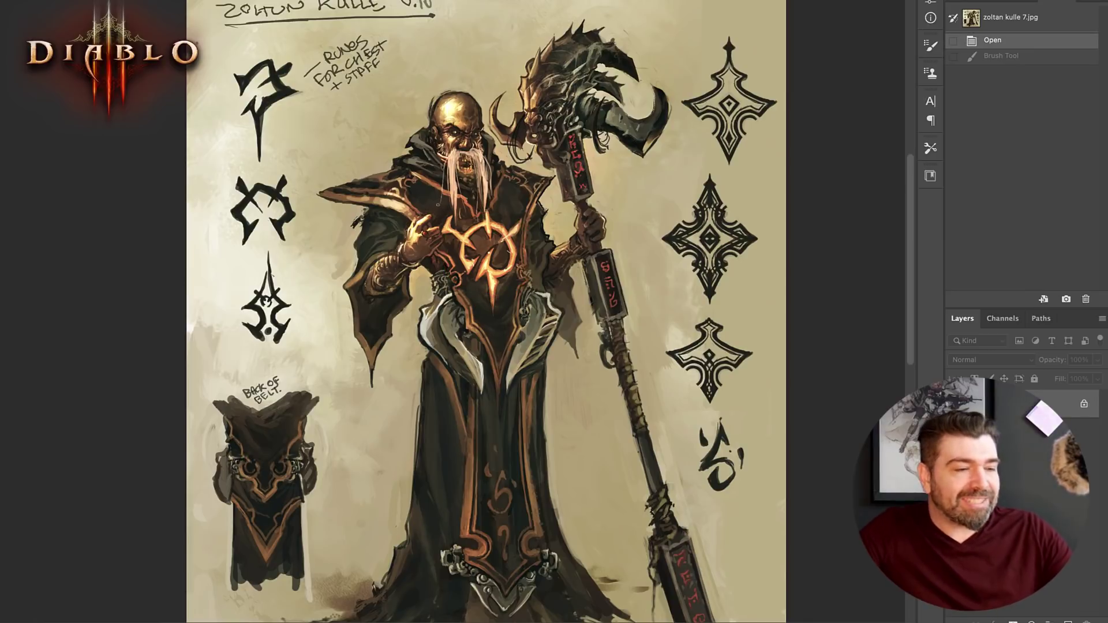
- Mark the sleeve's slope and the inverted triangle of shoulders and torso in red, removing the marks
drag(409, 157, 364, 249)
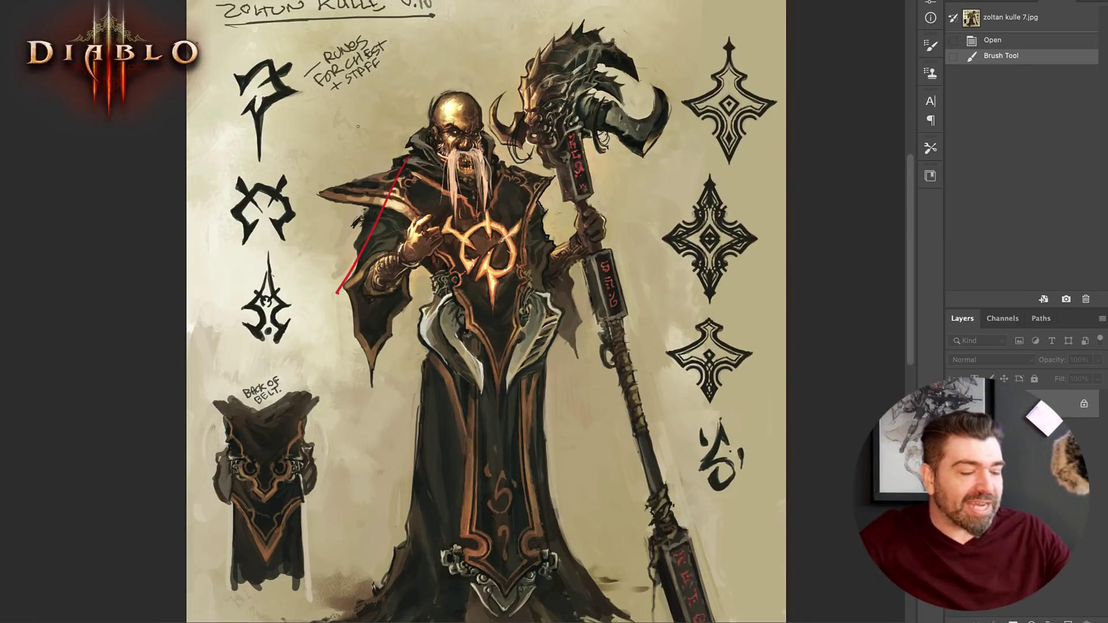
key(ctrl+z)
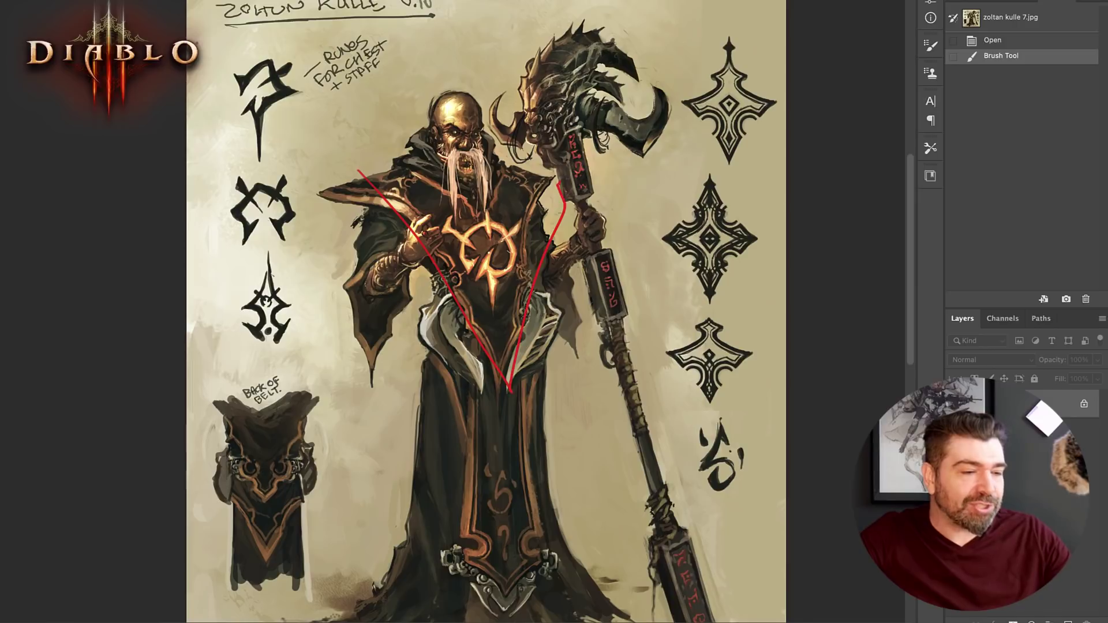
drag(326, 179, 555, 166)
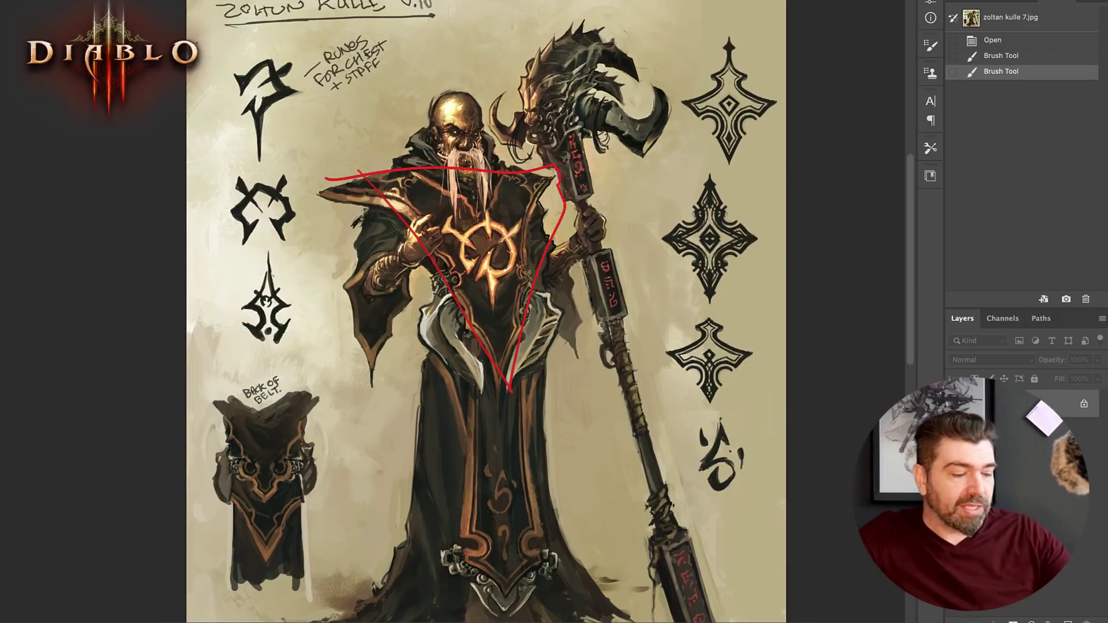
key(ctrl+z)
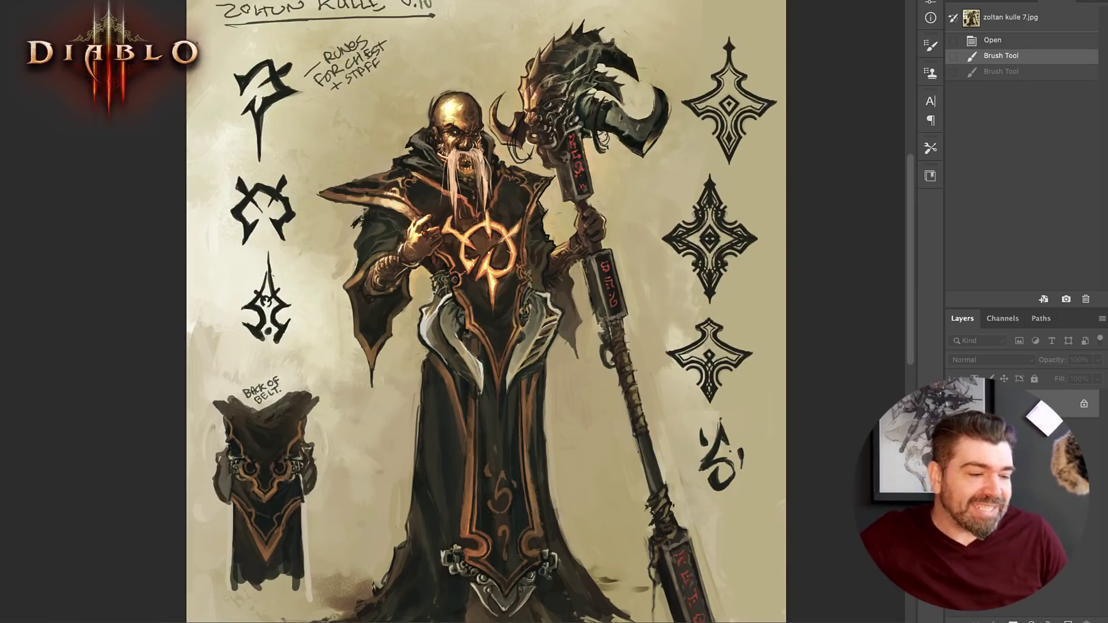
- Outline the two curved metal hip guards on the bald design's belt in red
drag(516, 421, 514, 336)
drag(452, 398, 474, 403)
drag(587, 250, 582, 358)
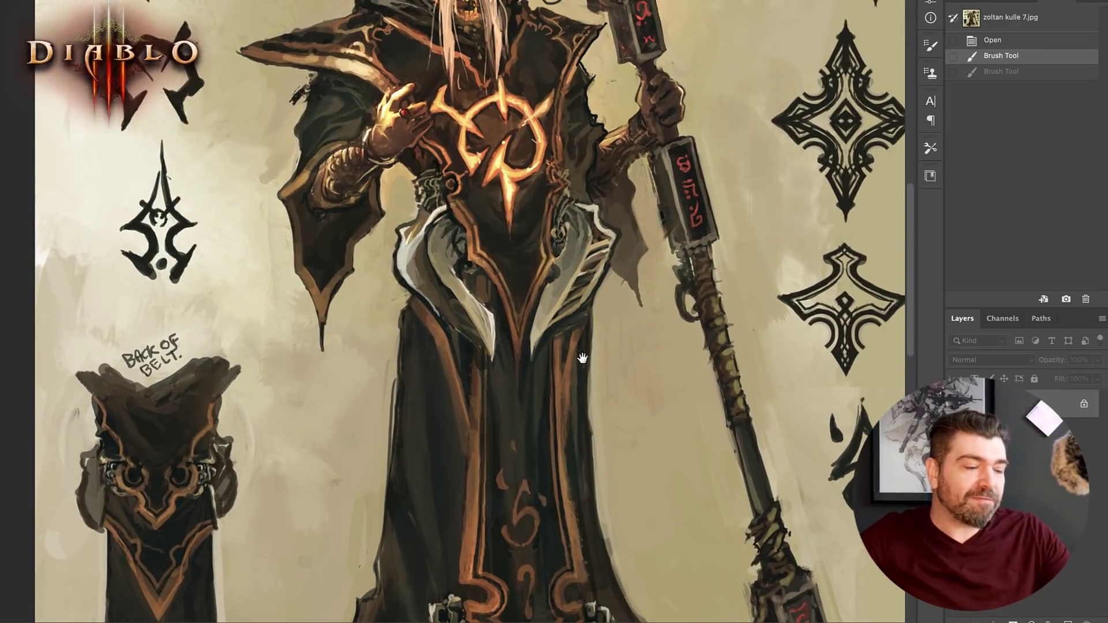
scroll(639, 335, down, 3)
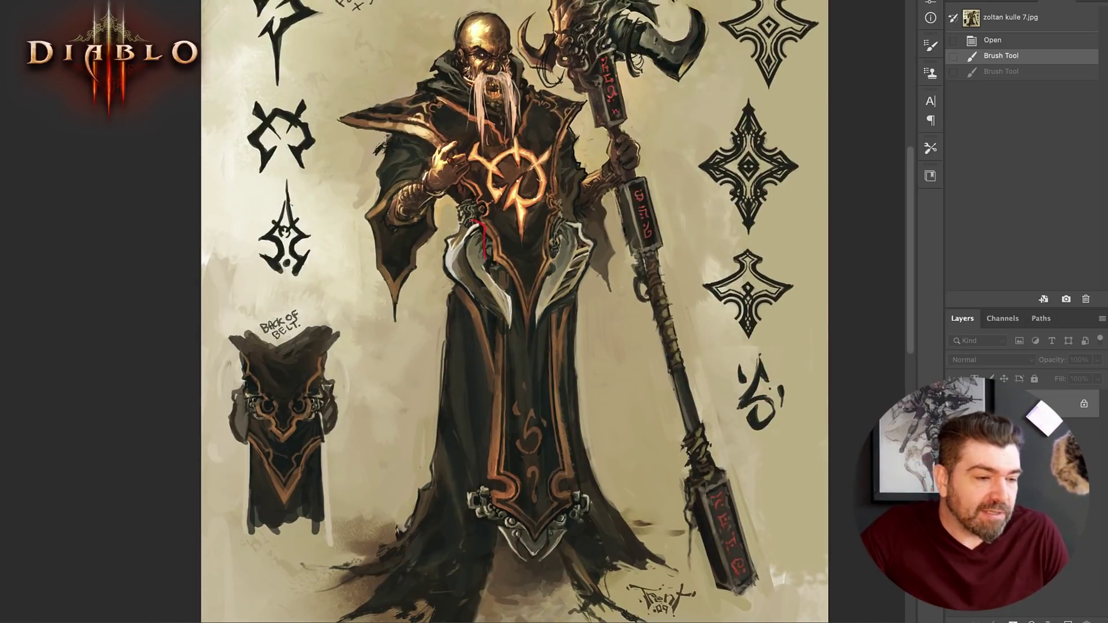
key(ctrl+shift+z)
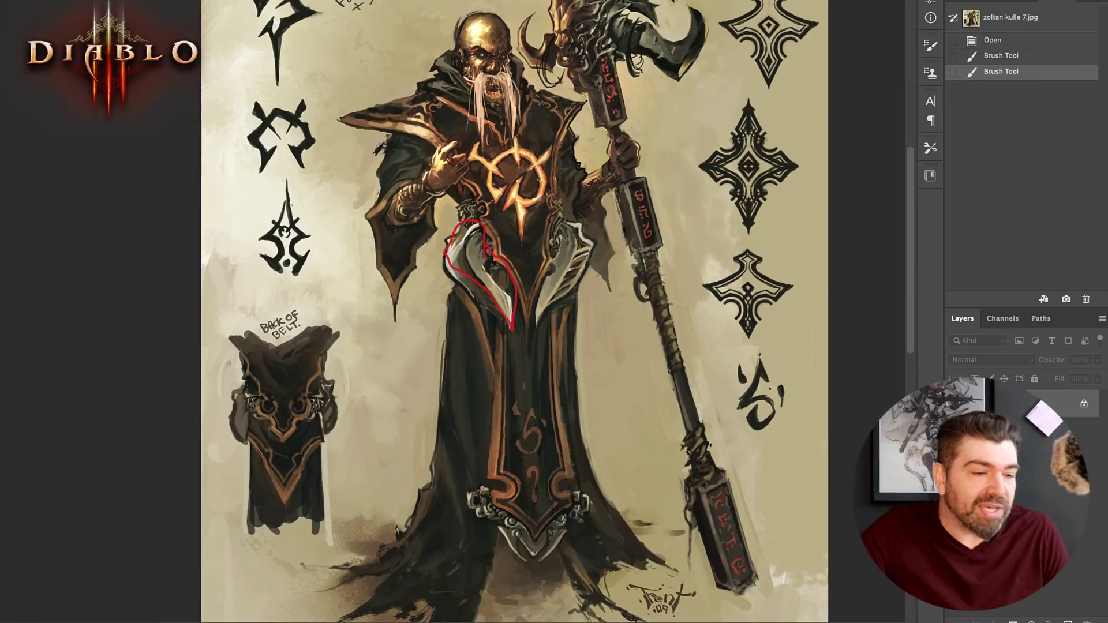
mouse_move(579, 287)
mouse_down()
mouse_move(600, 240)
mouse_move(562, 221)
mouse_up()
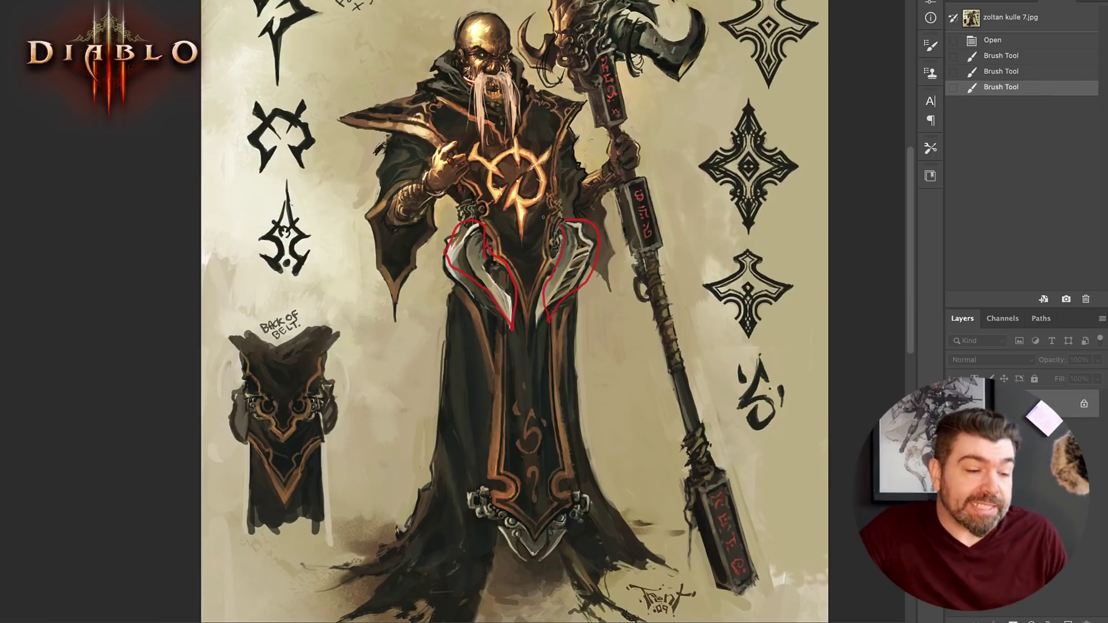
drag(507, 352, 566, 294)
drag(576, 227, 559, 292)
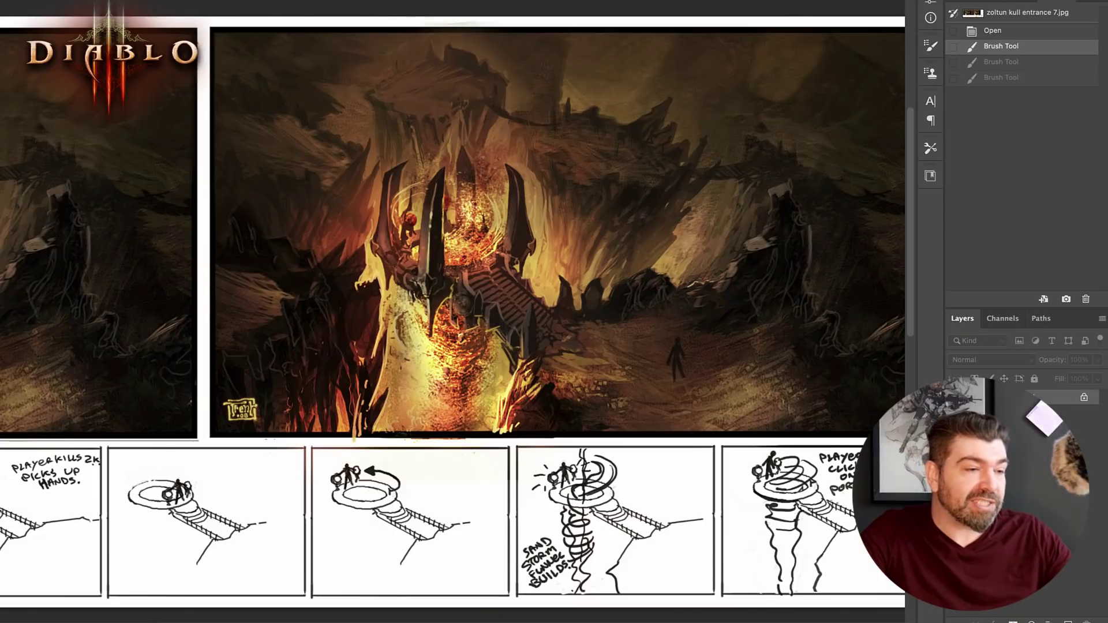
- Compare the bald robed design with the entrance storyboard, the sand golem and the Zoltan Kulle mini boss sheet
key(ctrl+Tab)
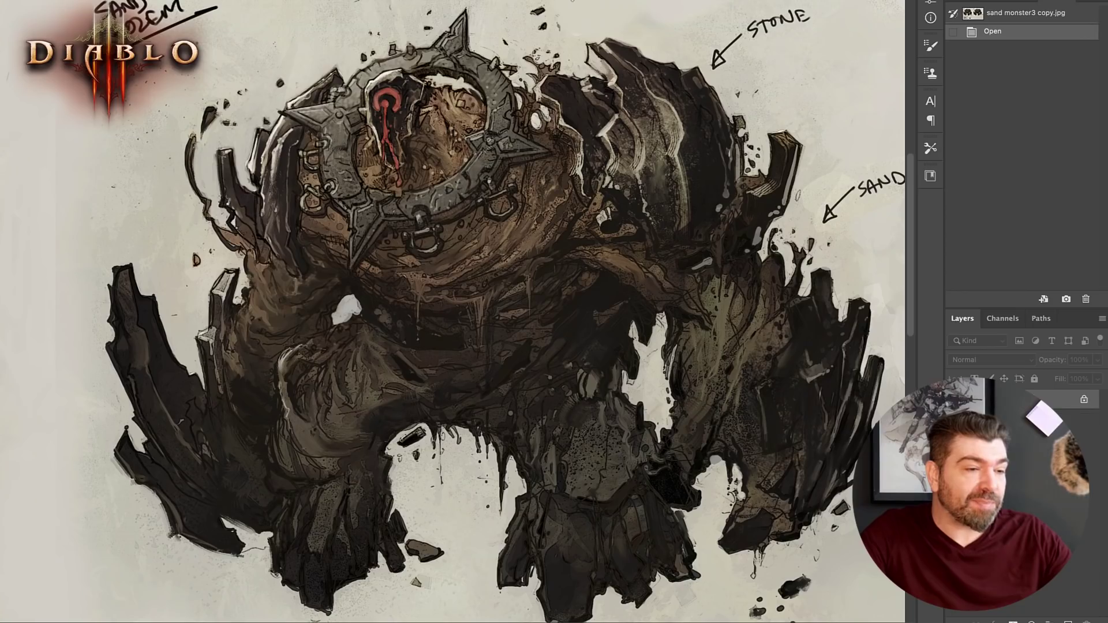
key(ctrl+Tab)
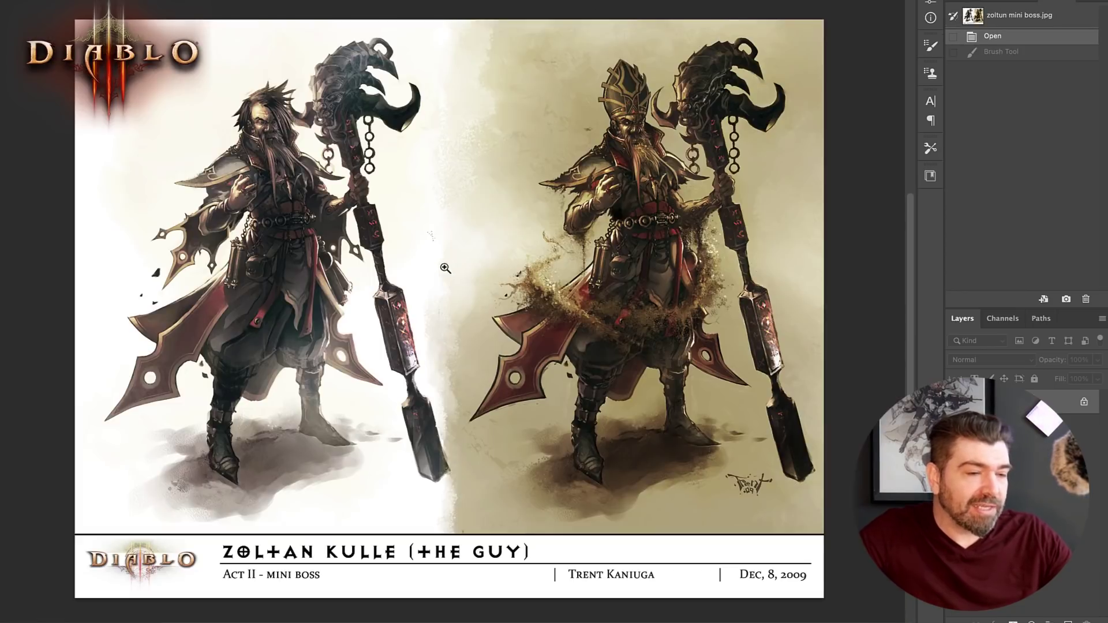
drag(444, 268, 515, 289)
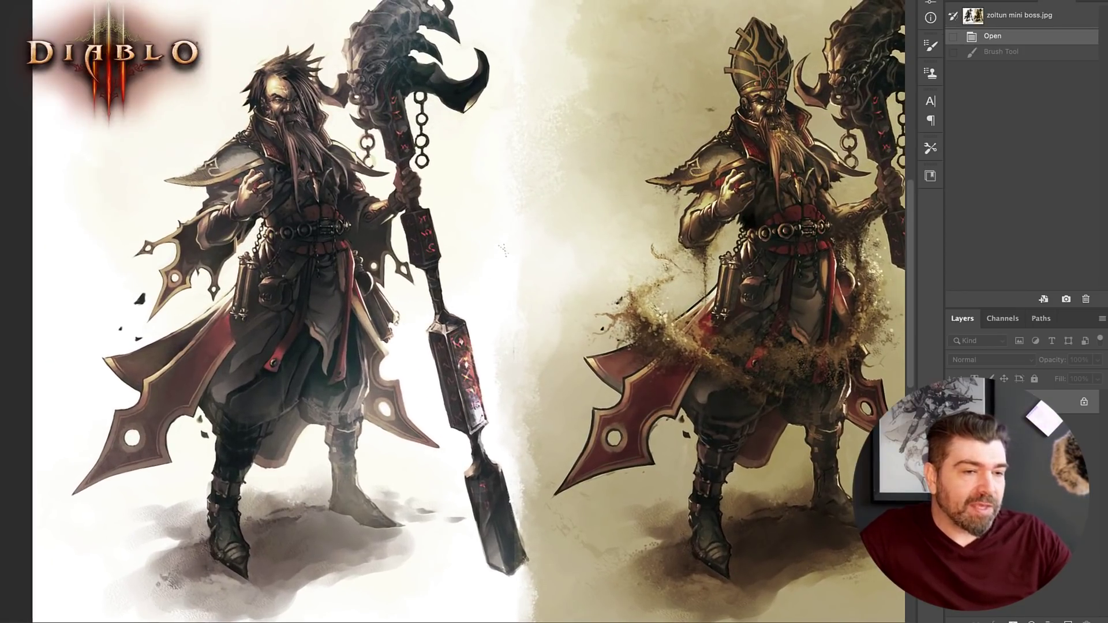
key(ctrl+Tab)
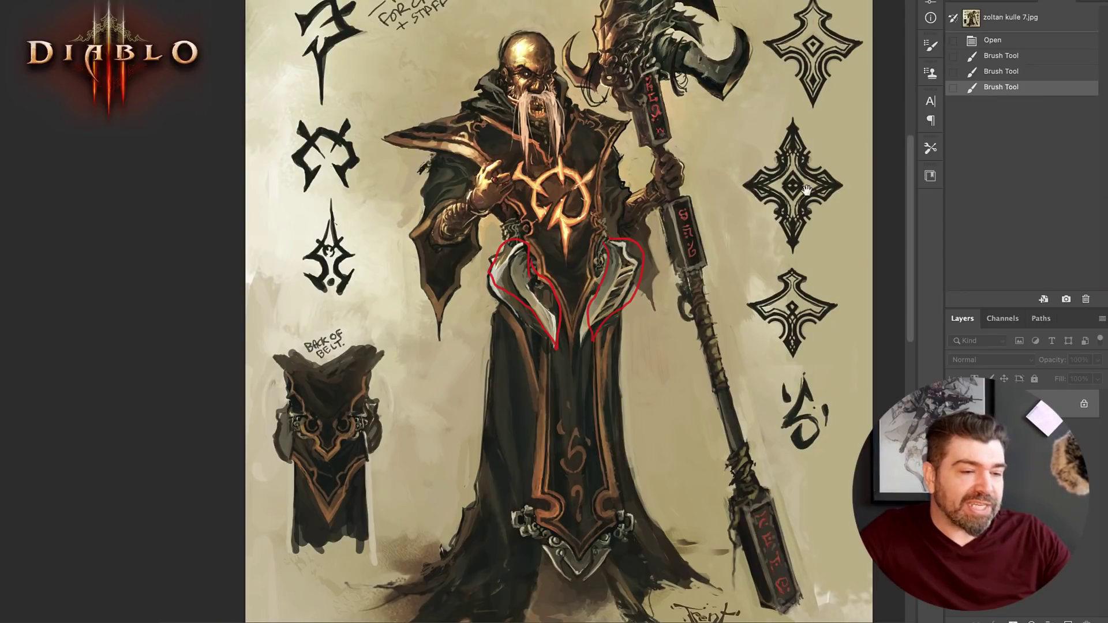
drag(805, 191, 755, 181)
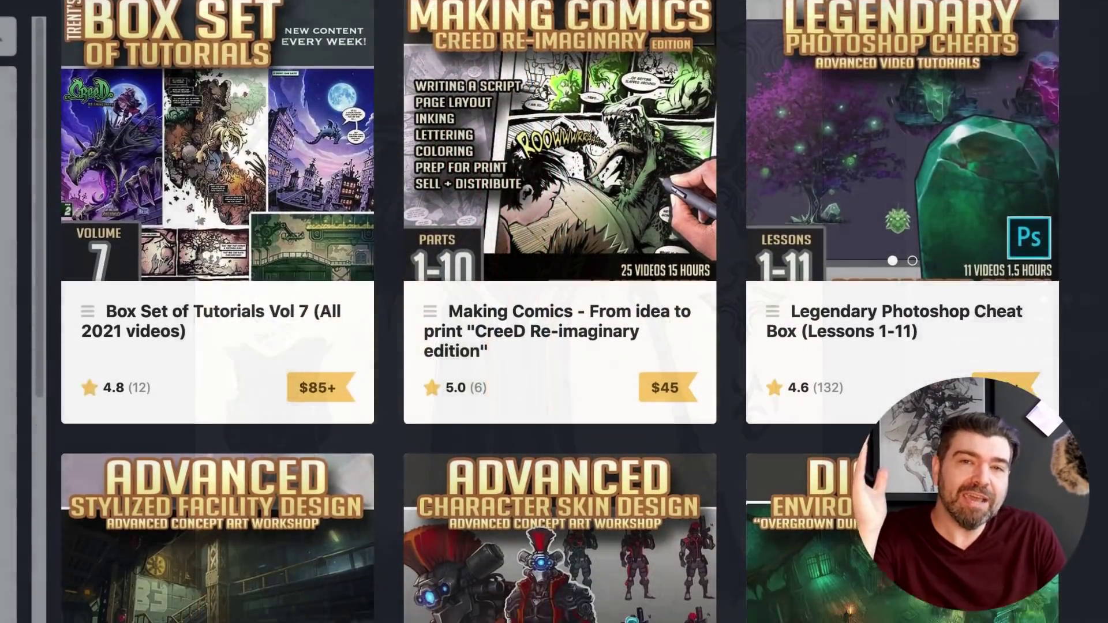
- Browse the art tutorials and workshops on the Gumroad store page
scroll(554, 311, down, 8)
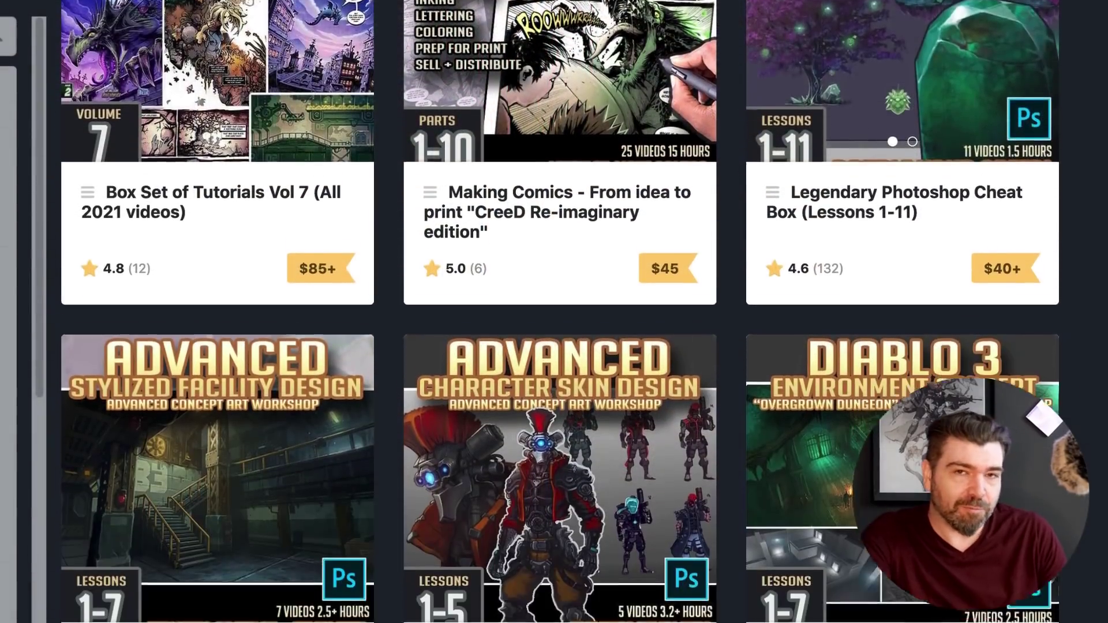
scroll(554, 312, down, 3)
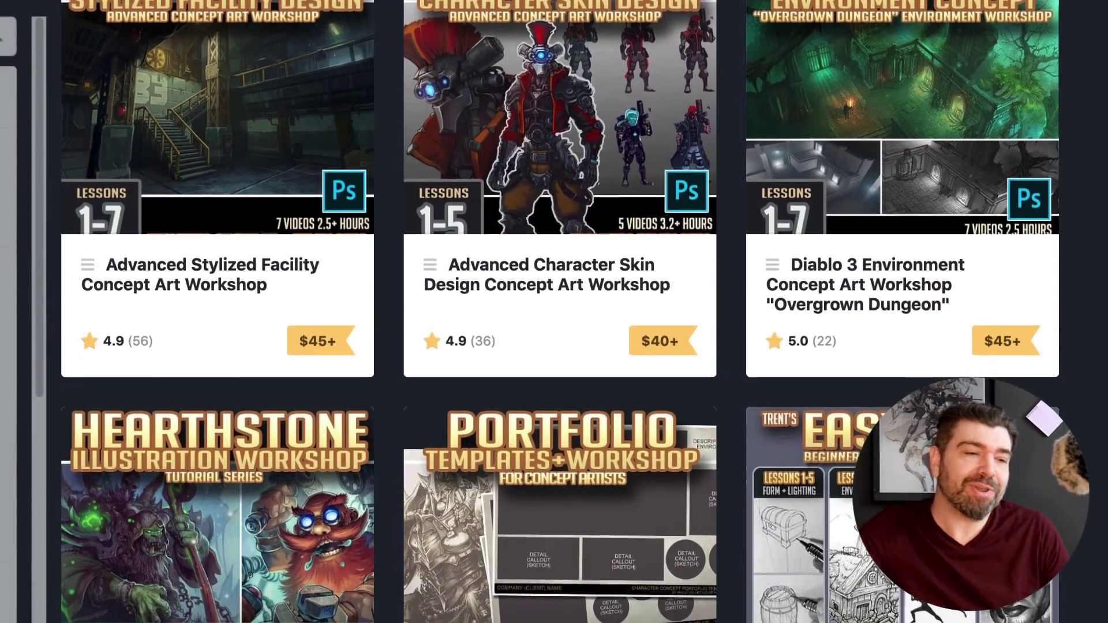
scroll(554, 311, down, 7)
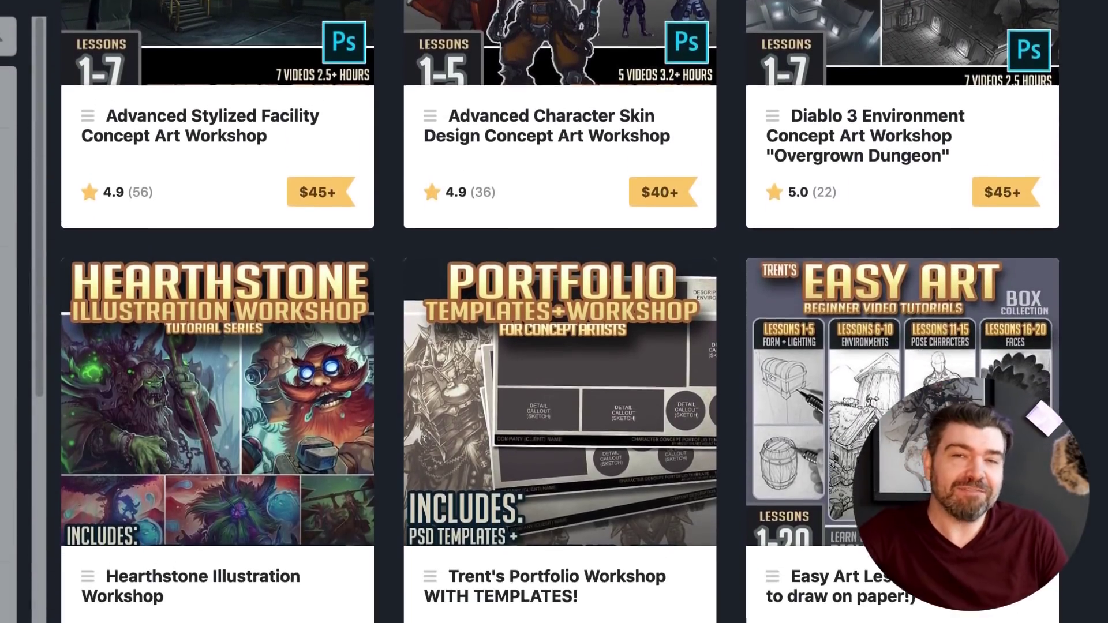
scroll(553, 312, down, 5)
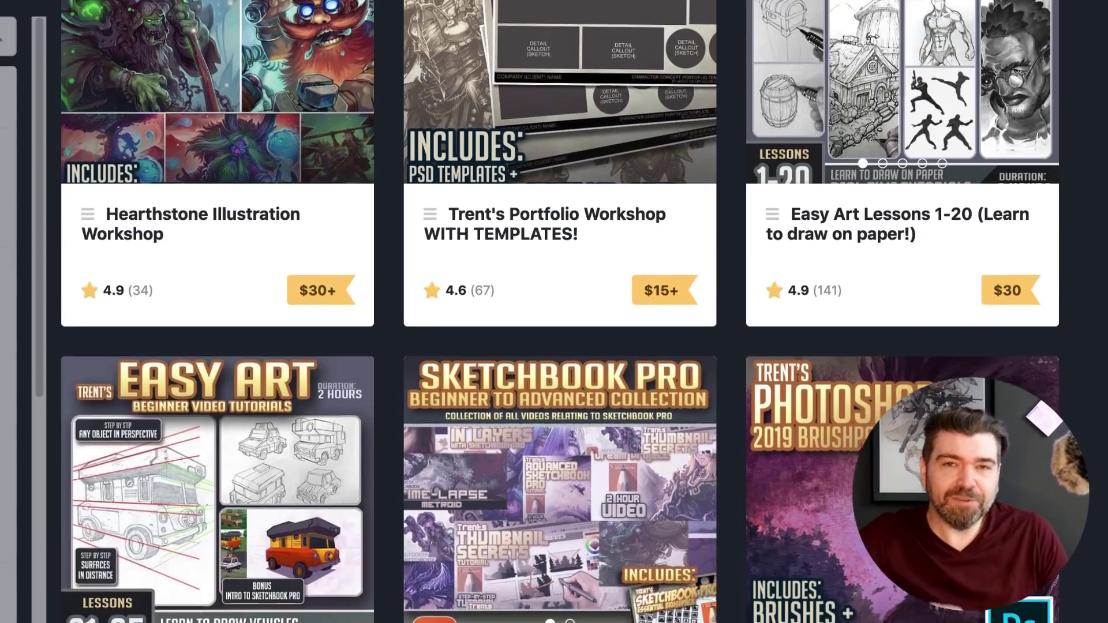
scroll(554, 312, down, 2)
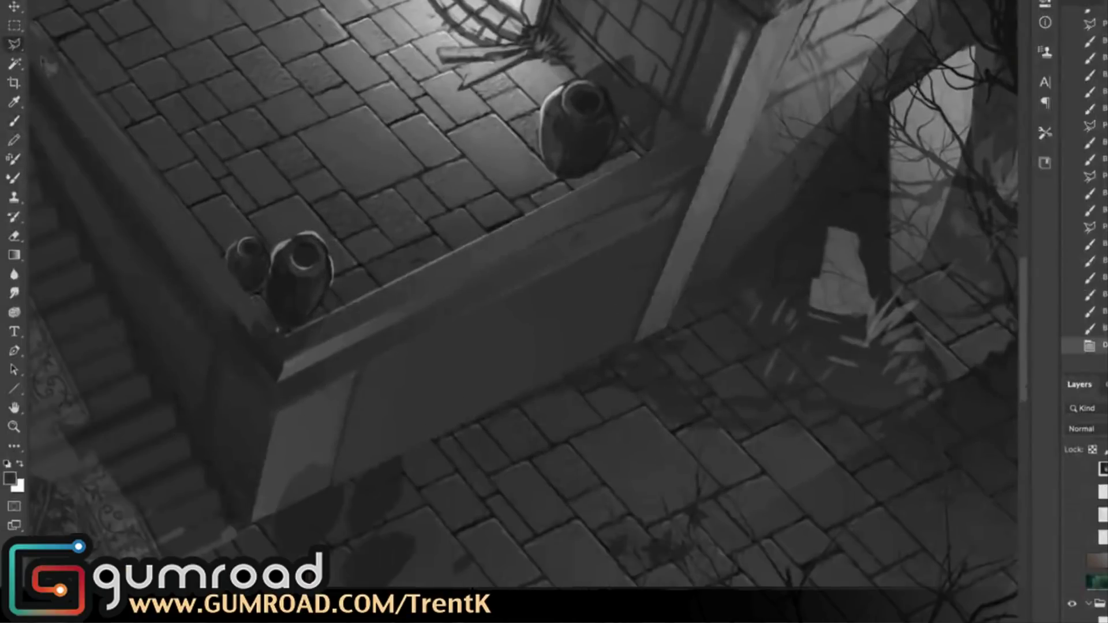
- Paint over the stonework of the grayscale dungeon courtyard and open the Gradient Map's gradient choices
key(b)
drag(537, 242, 686, 173)
mouse_move(732, 301)
mouse_down()
mouse_move(626, 324)
mouse_move(645, 294)
mouse_up()
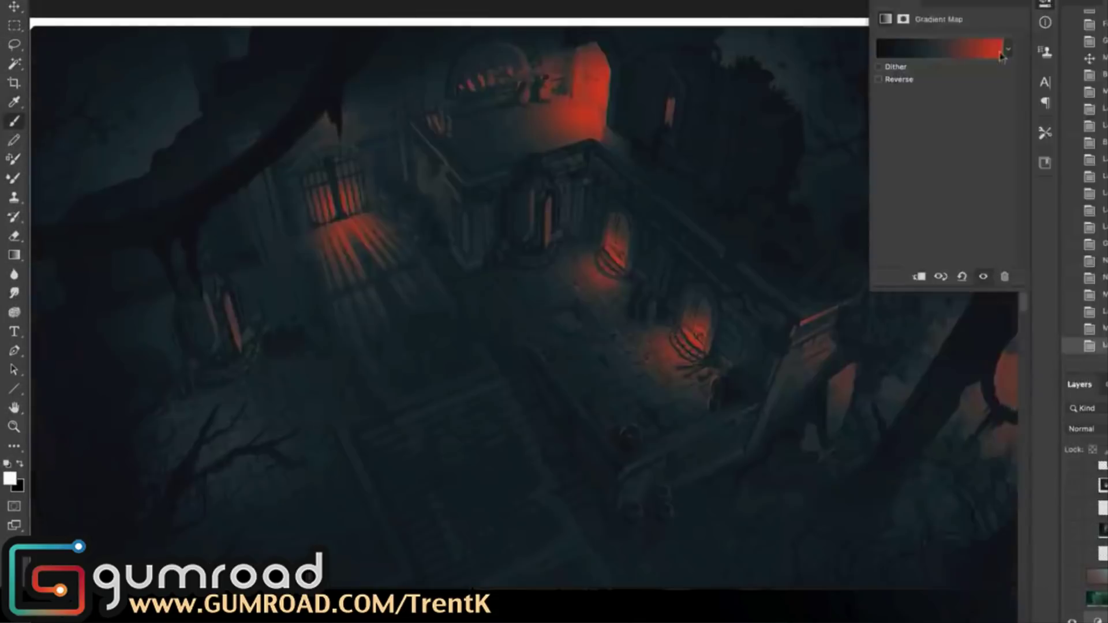
click(1002, 51)
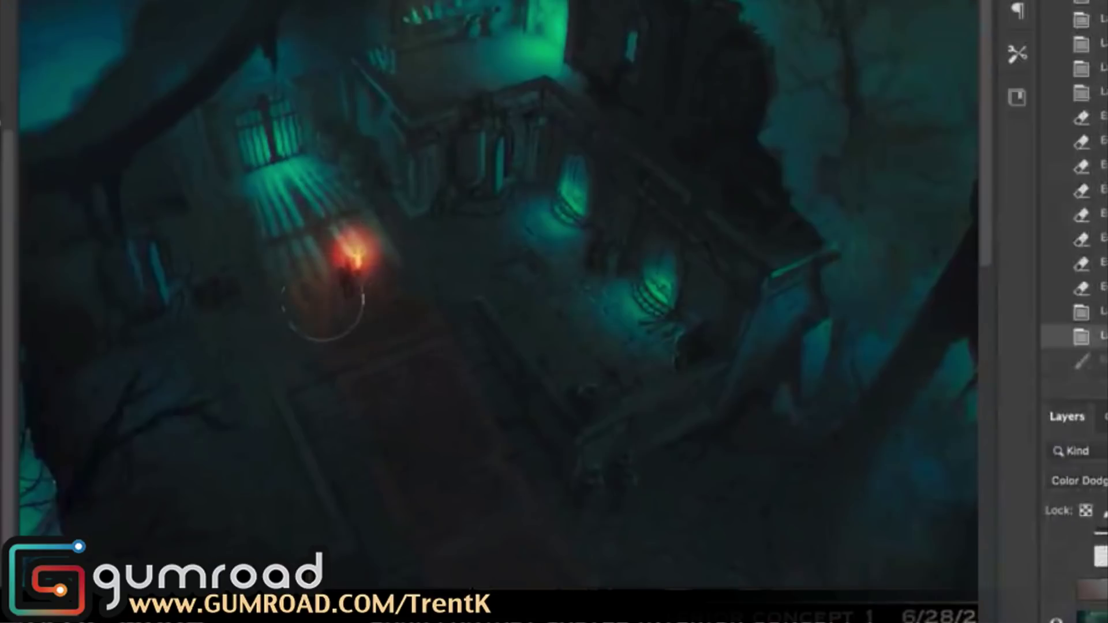
- Paint a warm orange-red torch glow around the small figure and onto the surrounding courtyard floor
click(349, 327)
click(414, 294)
click(359, 334)
click(286, 284)
click(279, 275)
click(456, 267)
click(347, 305)
click(376, 233)
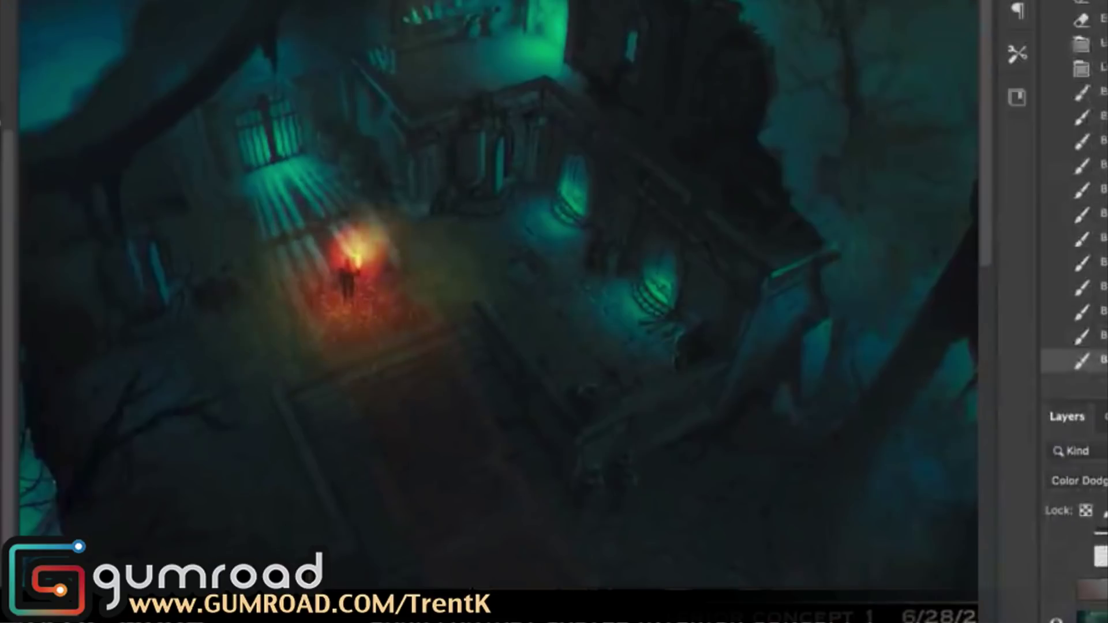
- Extend the red light onto the carpet below the figure and brighten the green mist behind the castle wall
click(318, 255)
click(413, 396)
key(ctrl+z)
click(511, 447)
drag(512, 447, 473, 433)
click(915, 422)
click(755, 173)
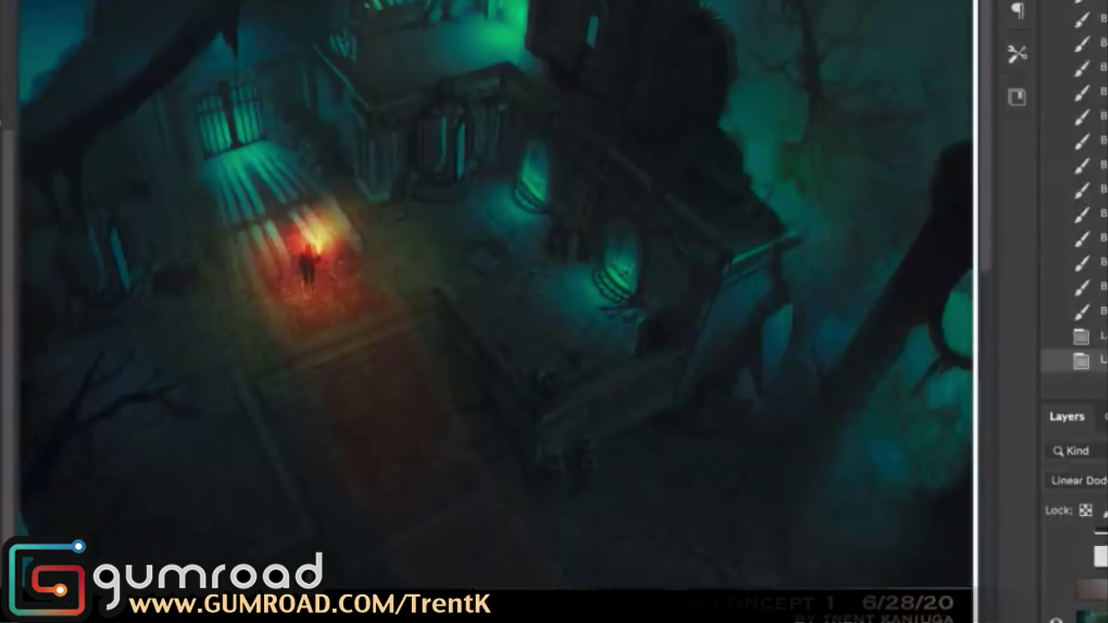
- Apply a free transform to the lighting layer, touch up the torch glow and toggle the layer's visibility to compare
key(5)
key(super+t)
key(Return)
drag(331, 225, 334, 248)
scroll(1076, 574, up, 2)
key(super+comma)
key(super+comma)
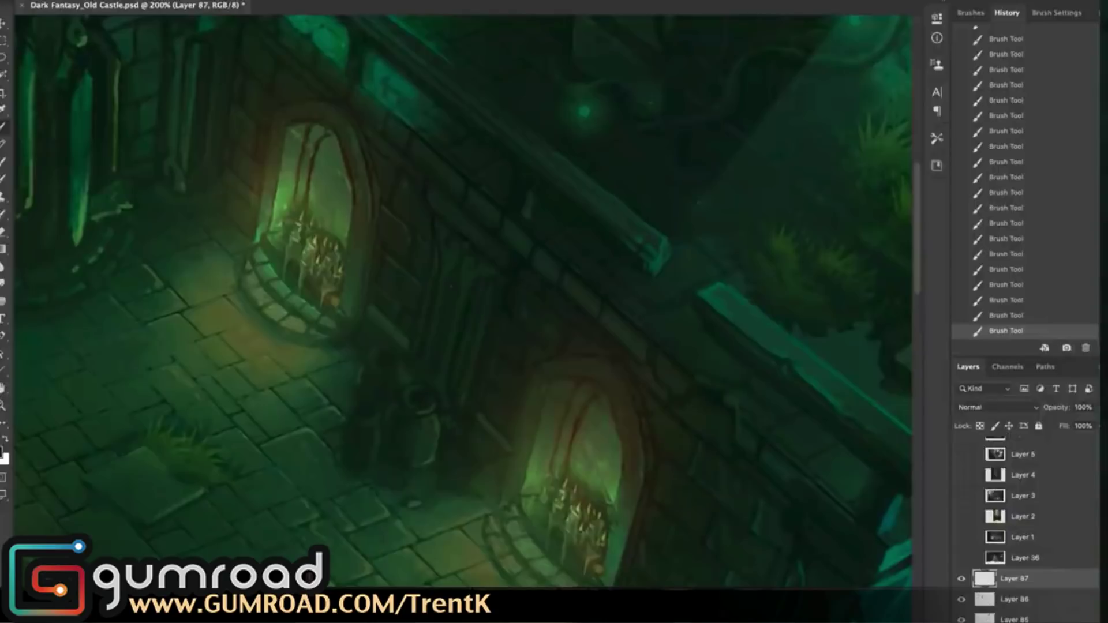
- Save Dark Fantasy_Old Castle.psd and undo the last brush stroke
key(super+s)
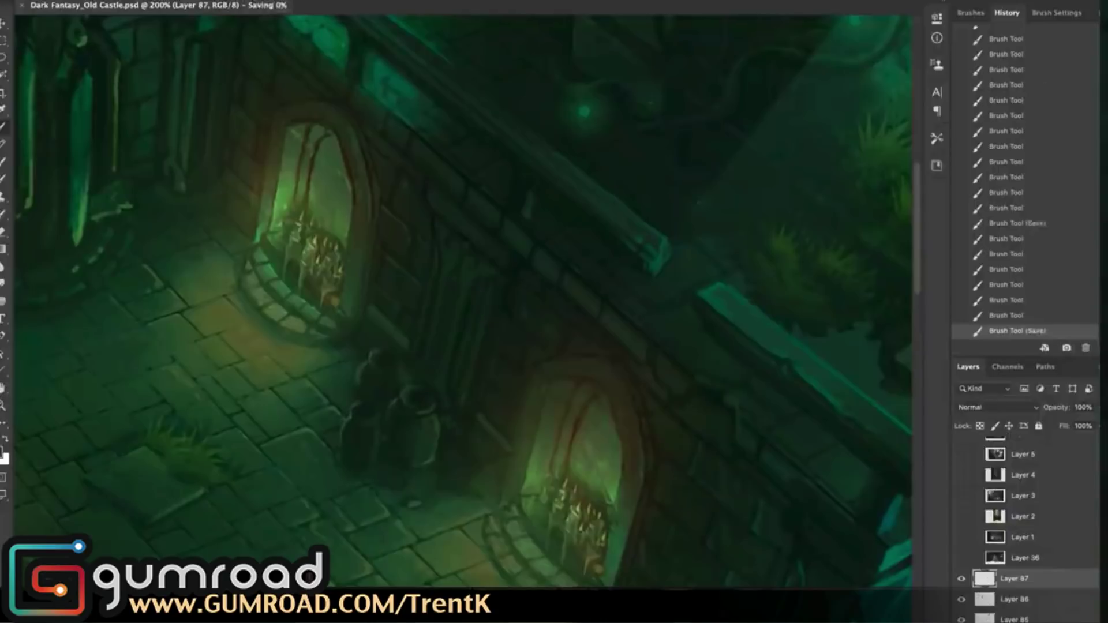
scroll(462, 300, down, 4)
key(super+z)
scroll(462, 300, right, 4)
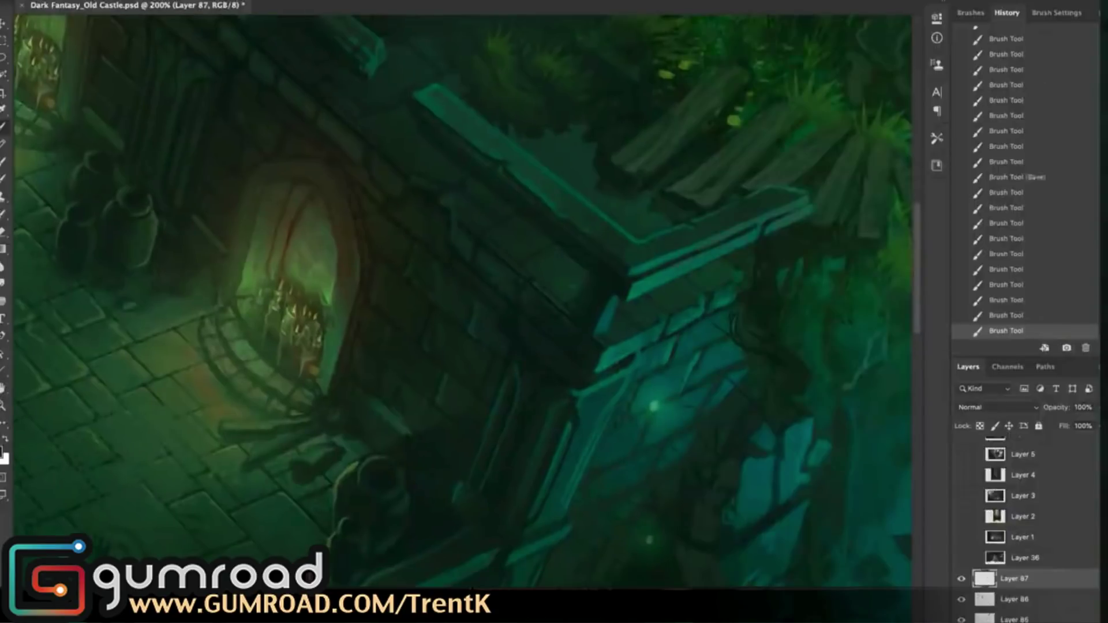